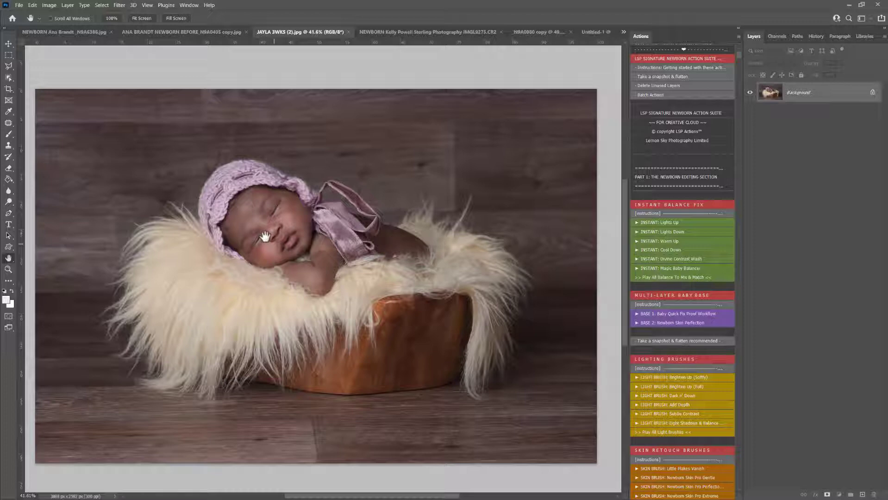
- Examine the baby's skin up close, review the newborn action sections, and inspect the overall newborn photo
{"action": "key", "text": "z"}
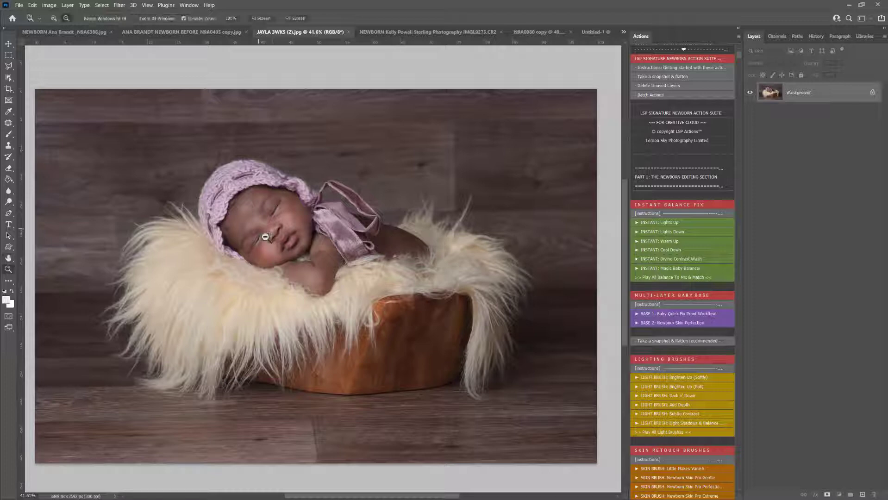
{"action": "left_click_drag", "start_coordinate": [253, 234], "coordinate": [291, 252]}
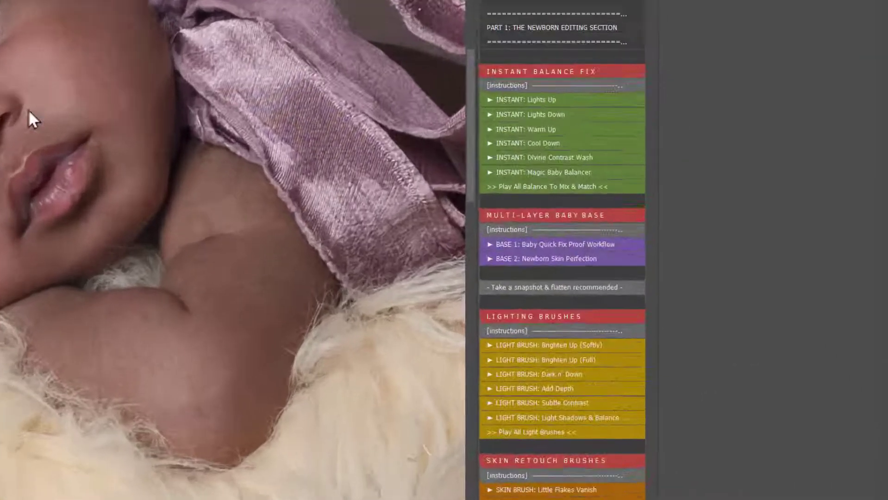
{"action": "scroll", "coordinate": [678, 277], "scroll_direction": "down", "scroll_amount": 4}
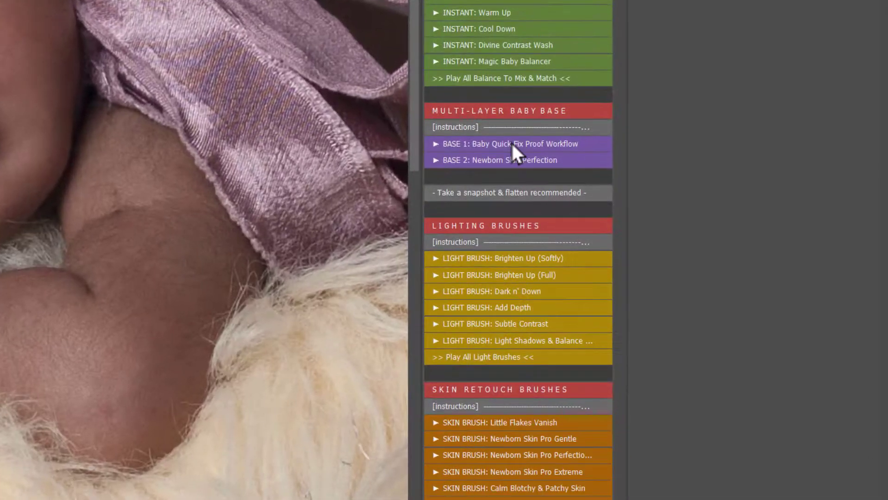
{"action": "scroll", "coordinate": [512, 144], "scroll_direction": "down", "scroll_amount": 3}
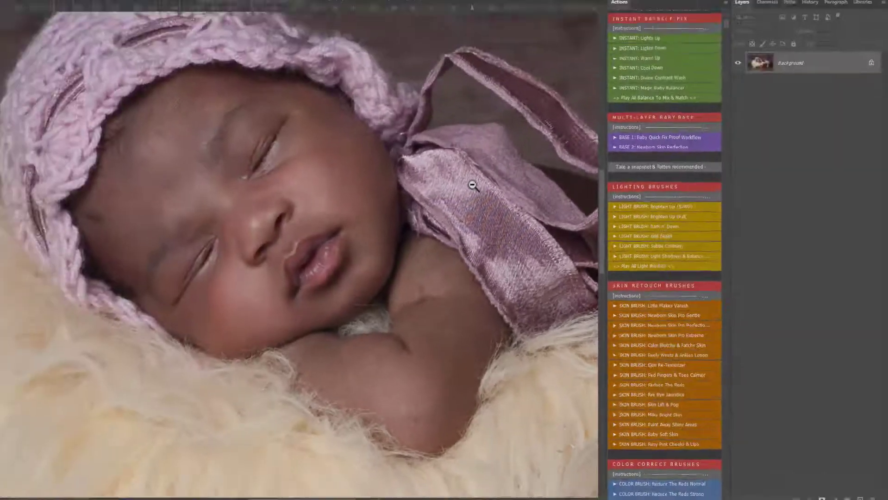
{"action": "scroll", "coordinate": [226, 25], "scroll_direction": "up", "scroll_amount": 2}
{"action": "scroll", "coordinate": [685, 227], "scroll_direction": "up", "scroll_amount": 5}
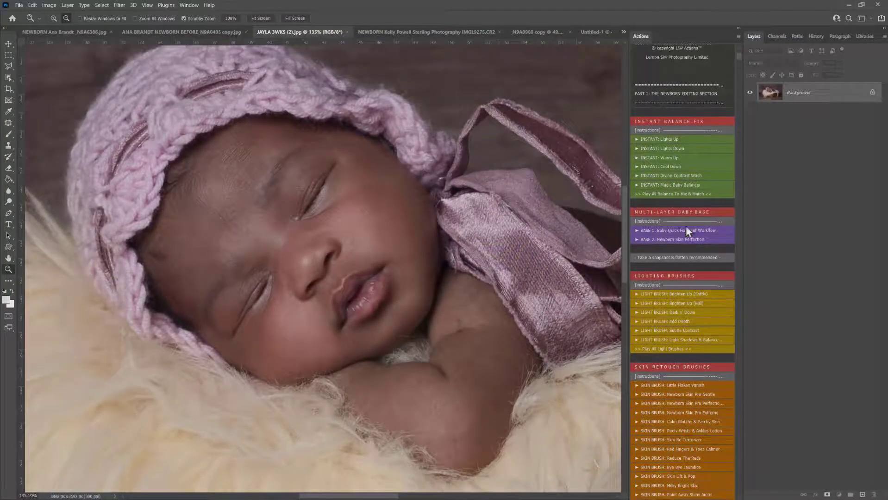
{"action": "left_click", "coordinate": [495, 252], "text": "alt"}
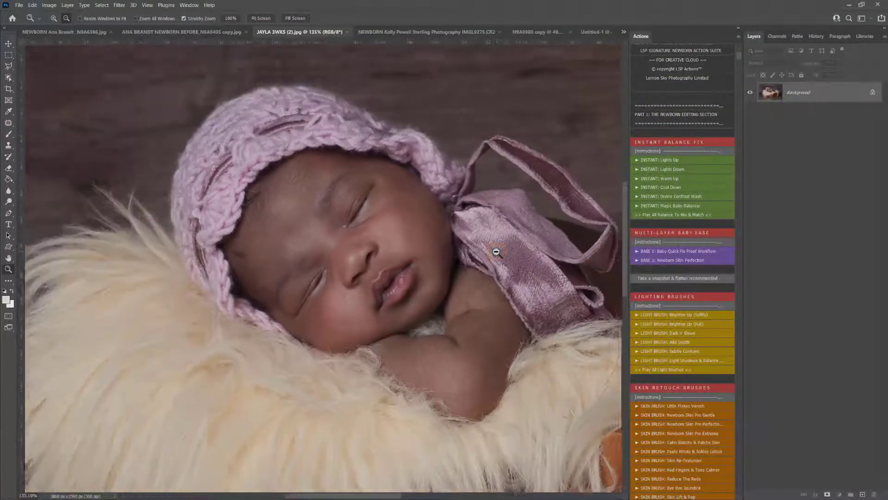
{"action": "left_click", "coordinate": [496, 253], "text": "alt"}
{"action": "left_click", "coordinate": [499, 255], "text": "alt"}
{"action": "key", "text": "h"}
{"action": "left_click_drag", "start_coordinate": [514, 270], "coordinate": [381, 242]}
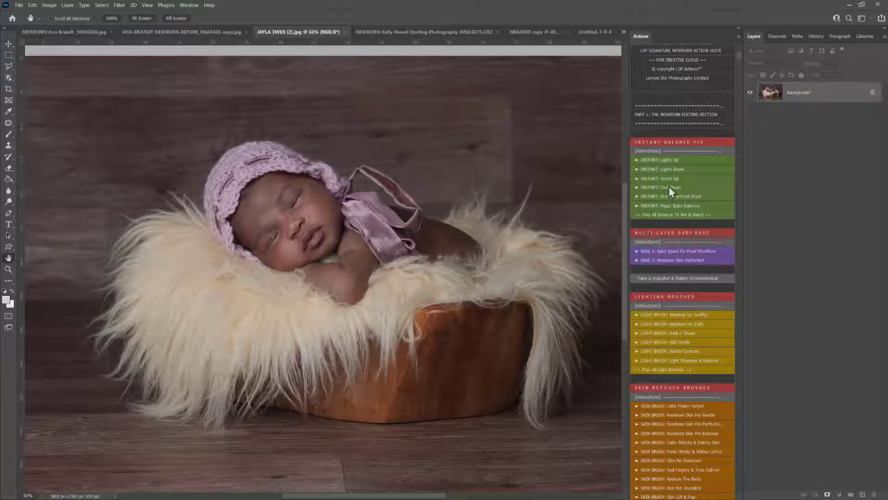
- Run the INSTANT: Divine Contrast Wash action and set the brush size to 187 px for its layer mask
{"action": "scroll", "coordinate": [670, 191], "scroll_direction": "down", "scroll_amount": 1}
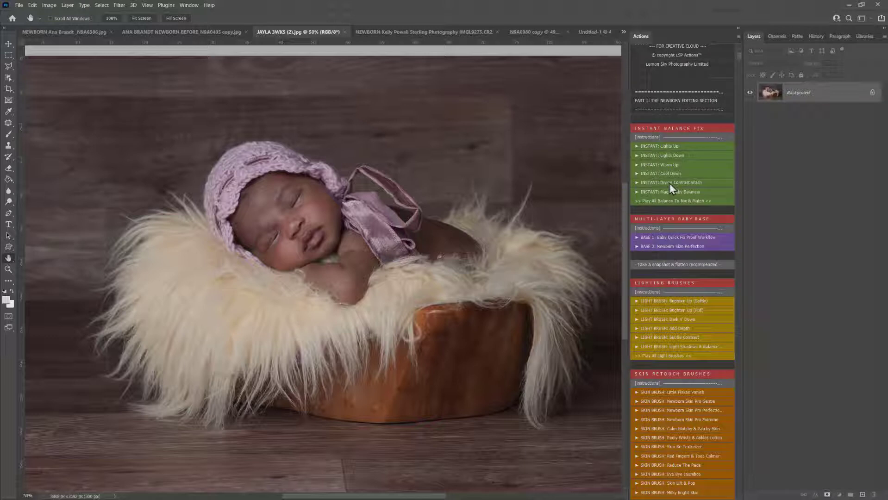
{"action": "left_click", "coordinate": [669, 183]}
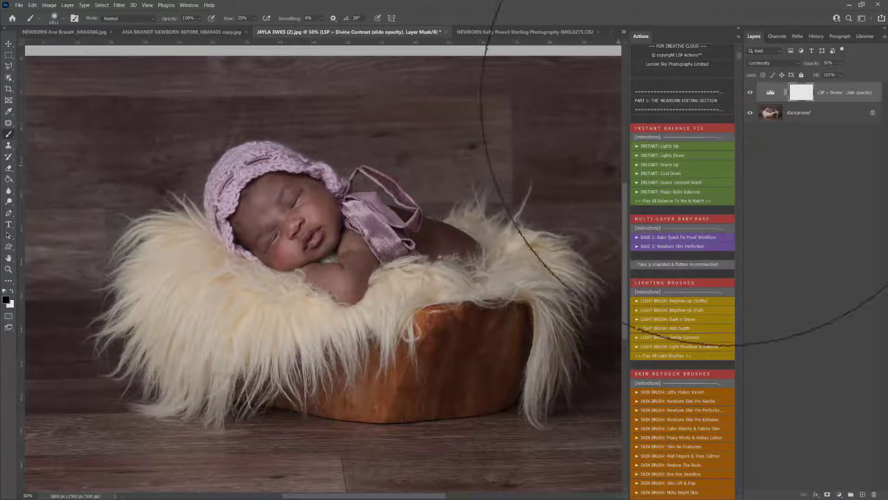
{"action": "right_click", "coordinate": [442, 192]}
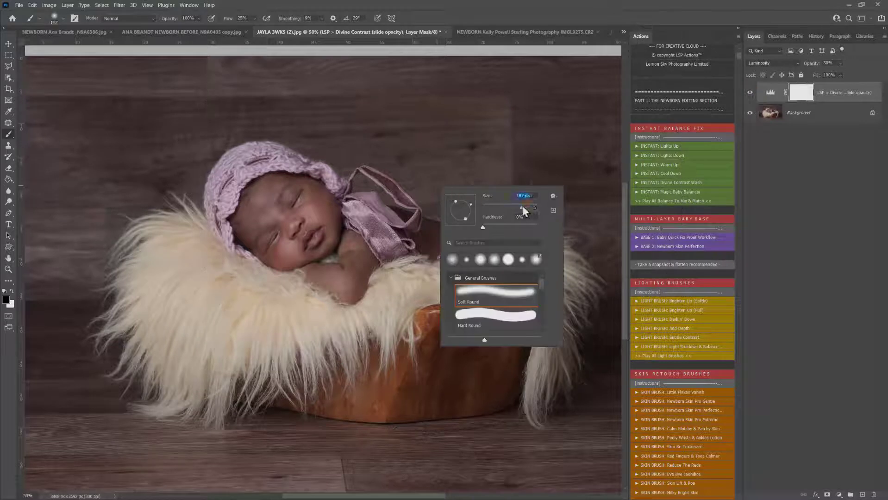
{"action": "left_click", "coordinate": [802, 95]}
- Run LIGHT BRUSH: Brighten Up (Softly) and paint the effect over the baby's face with a 417 px soft round brush
{"action": "scroll", "coordinate": [670, 179], "scroll_direction": "down", "scroll_amount": 3}
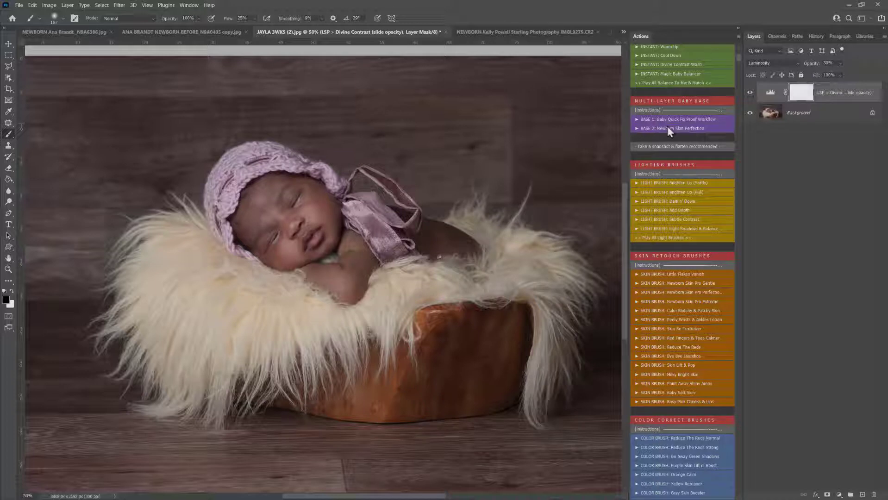
{"action": "left_click", "coordinate": [661, 184]}
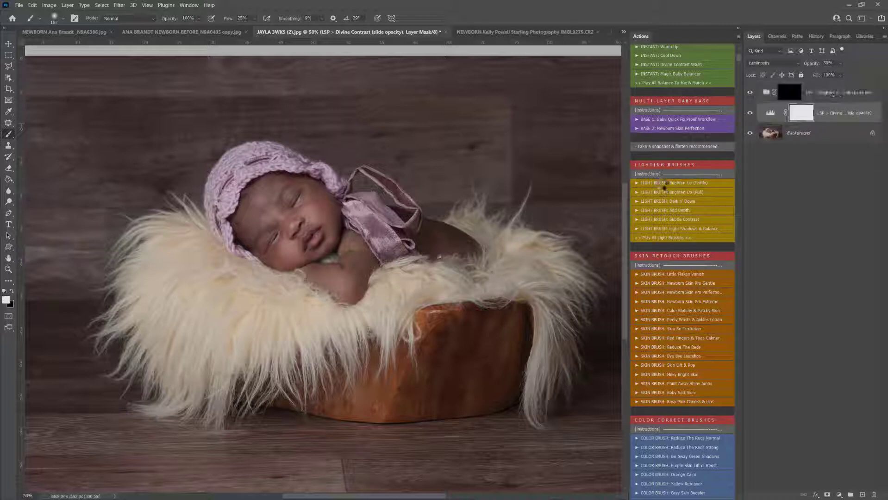
{"action": "right_click", "coordinate": [344, 245]}
{"action": "left_click_drag", "start_coordinate": [433, 262], "coordinate": [429, 261]}
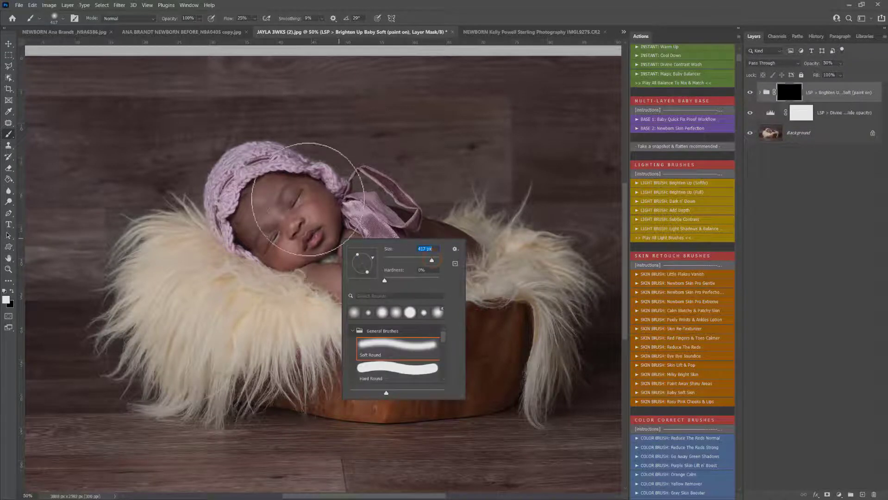
{"action": "mouse_move", "coordinate": [311, 208]}
{"action": "left_mouse_down"}
{"action": "mouse_move", "coordinate": [319, 238]}
{"action": "mouse_move", "coordinate": [250, 226]}
{"action": "mouse_move", "coordinate": [264, 193]}
{"action": "mouse_move", "coordinate": [251, 211]}
{"action": "mouse_move", "coordinate": [292, 255]}
{"action": "mouse_move", "coordinate": [310, 211]}
{"action": "mouse_move", "coordinate": [296, 250]}
{"action": "mouse_move", "coordinate": [297, 238]}
{"action": "mouse_move", "coordinate": [260, 222]}
{"action": "mouse_move", "coordinate": [306, 237]}
{"action": "mouse_move", "coordinate": [278, 212]}
{"action": "mouse_move", "coordinate": [312, 233]}
{"action": "left_mouse_up"}
- Set the brush size to 259 px and paint the soft brightening over the baby's arm and back
{"action": "right_click", "coordinate": [315, 239]}
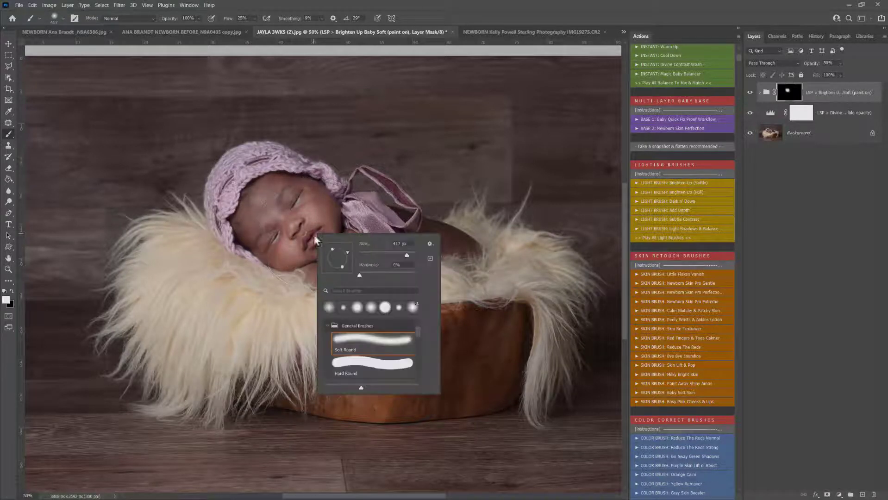
{"action": "left_click_drag", "start_coordinate": [406, 256], "coordinate": [399, 256]}
{"action": "key", "text": "Return"}
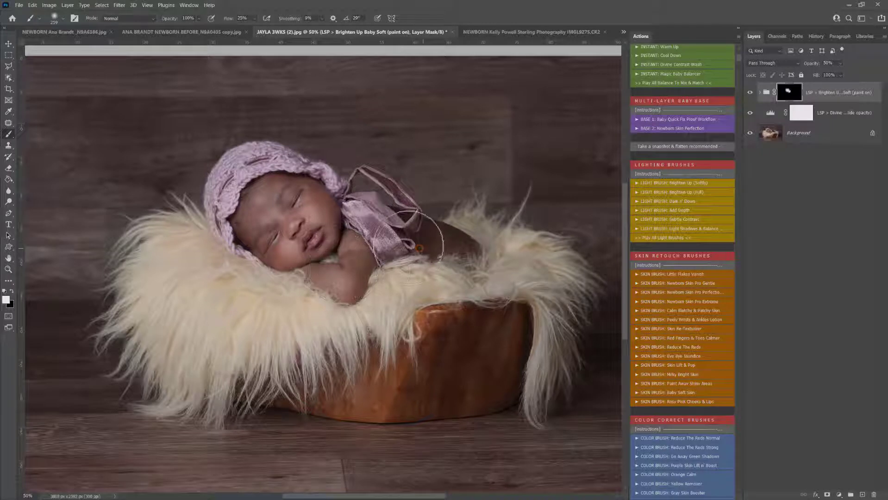
{"action": "left_click_drag", "start_coordinate": [439, 256], "coordinate": [424, 246]}
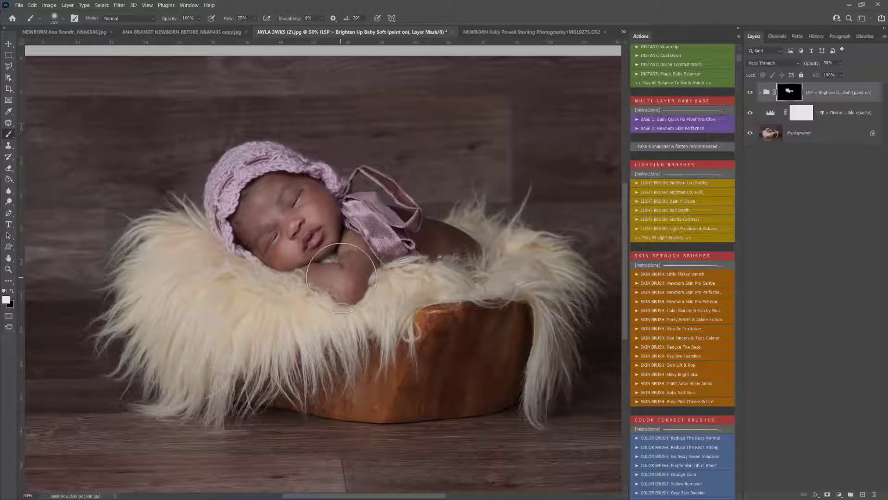
- Run LIGHT BRUSH: Dark n' Down and paint the darkening around the photo's outer background with a 2165 px soft brush
{"action": "left_click", "coordinate": [676, 201]}
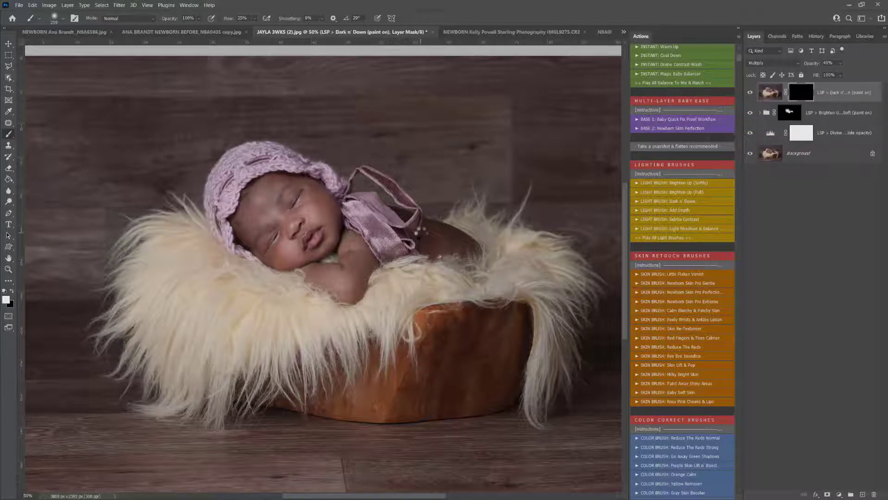
{"action": "key", "text": "z"}
{"action": "left_click", "coordinate": [421, 233], "text": "alt"}
{"action": "key", "text": "b"}
{"action": "right_click", "coordinate": [421, 234]}
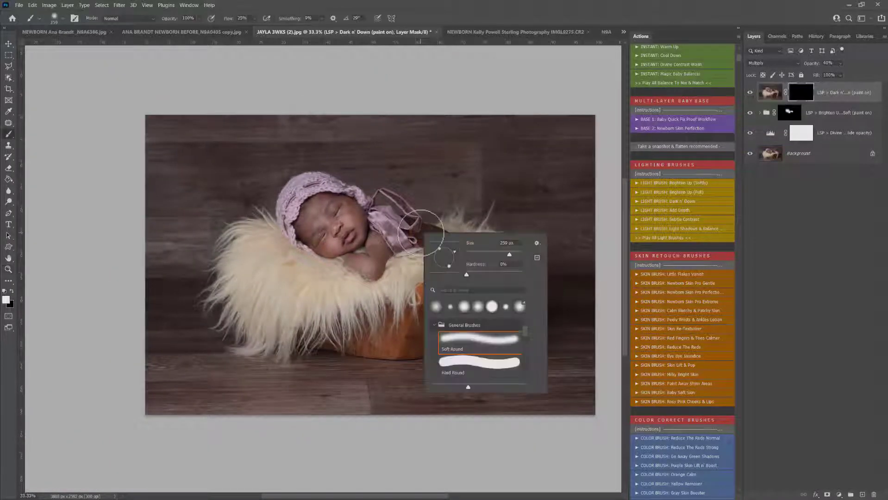
{"action": "left_click_drag", "start_coordinate": [518, 256], "coordinate": [516, 255]}
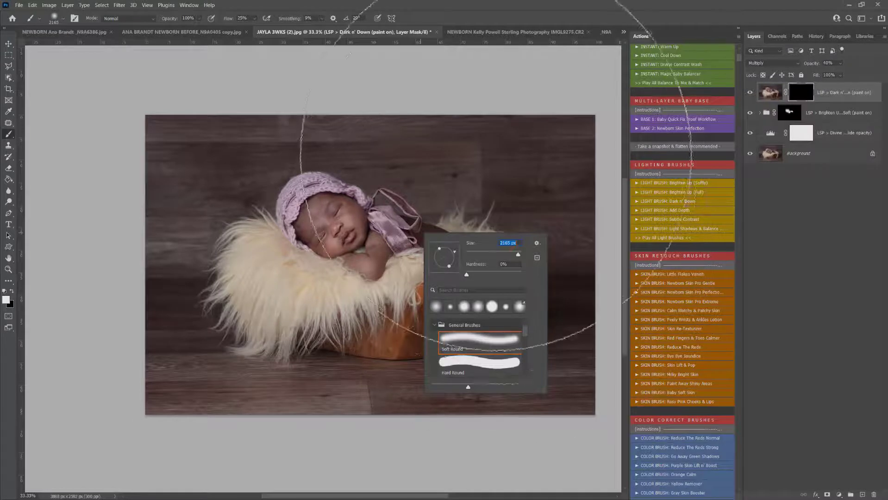
{"action": "key", "text": "Return"}
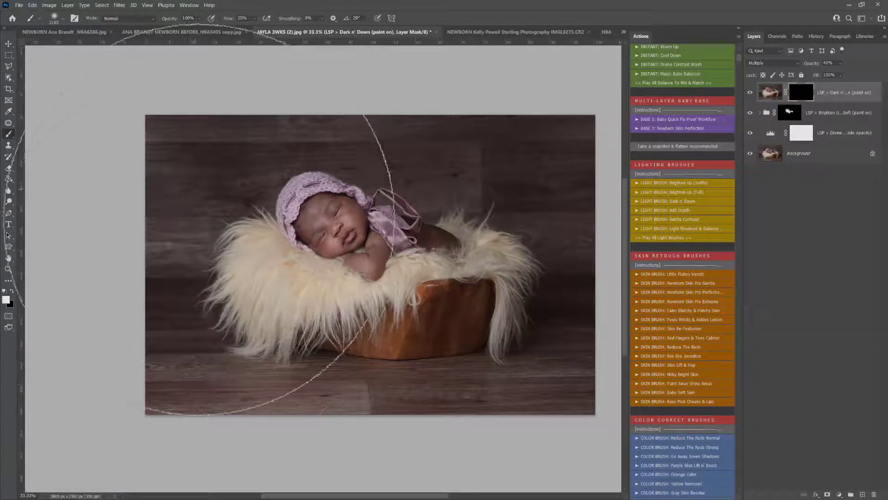
{"action": "mouse_move", "coordinate": [546, 300]}
{"action": "left_mouse_down"}
{"action": "mouse_move", "coordinate": [377, 386]}
{"action": "mouse_move", "coordinate": [329, 370]}
{"action": "mouse_move", "coordinate": [275, 370]}
{"action": "mouse_move", "coordinate": [187, 180]}
{"action": "mouse_move", "coordinate": [180, 188]}
{"action": "mouse_move", "coordinate": [242, 102]}
{"action": "left_mouse_up"}
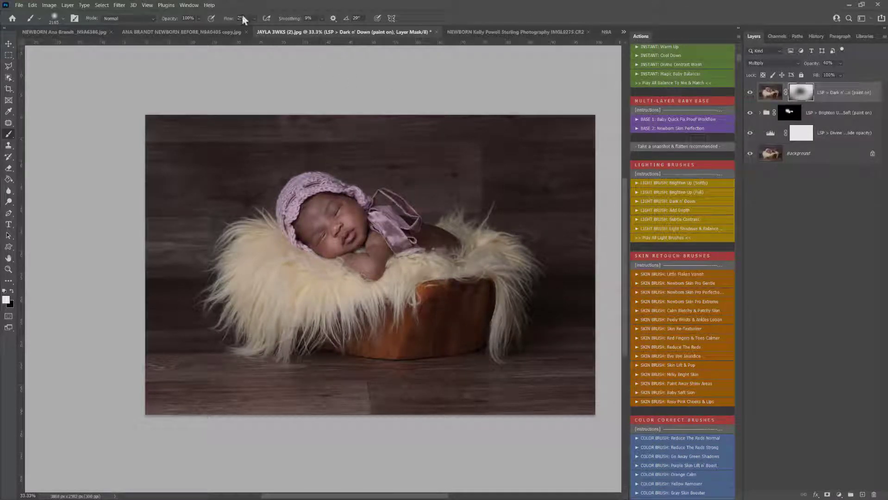
- Set the soft round brush to 193 px, keeping the Dark n' Down layer mask active
{"action": "key", "text": "z"}
{"action": "mouse_move", "coordinate": [410, 231]}
{"action": "left_mouse_down"}
{"action": "mouse_move", "coordinate": [435, 239]}
{"action": "mouse_move", "coordinate": [422, 239]}
{"action": "left_mouse_up"}
{"action": "key", "text": "space"}
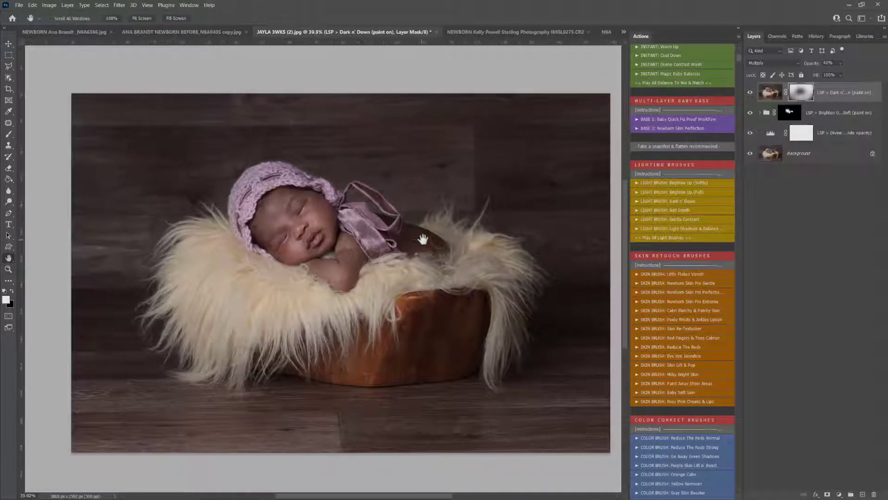
{"action": "key", "text": "b"}
{"action": "right_click", "coordinate": [440, 240]}
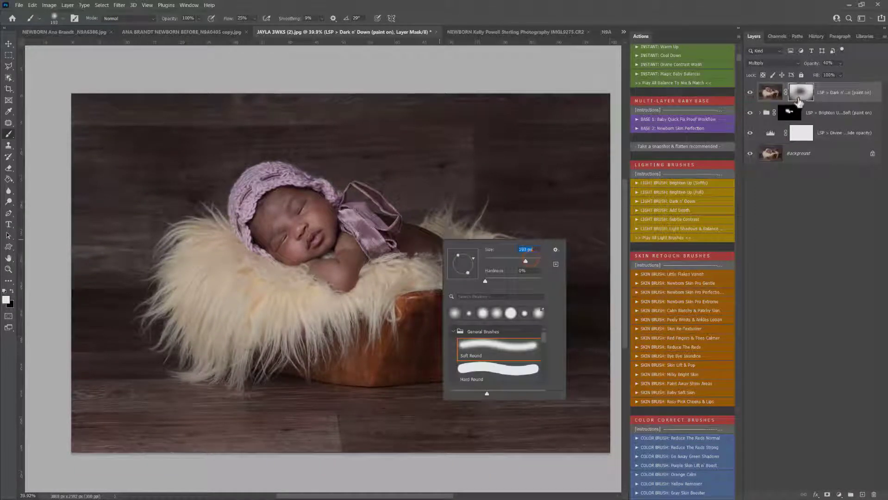
{"action": "left_click", "coordinate": [795, 98]}
- Run SKIN BRUSH: Paint Away Shiny Areas and paint over the shine on the baby's face and arm
{"action": "scroll", "coordinate": [713, 229], "scroll_direction": "down", "scroll_amount": 5}
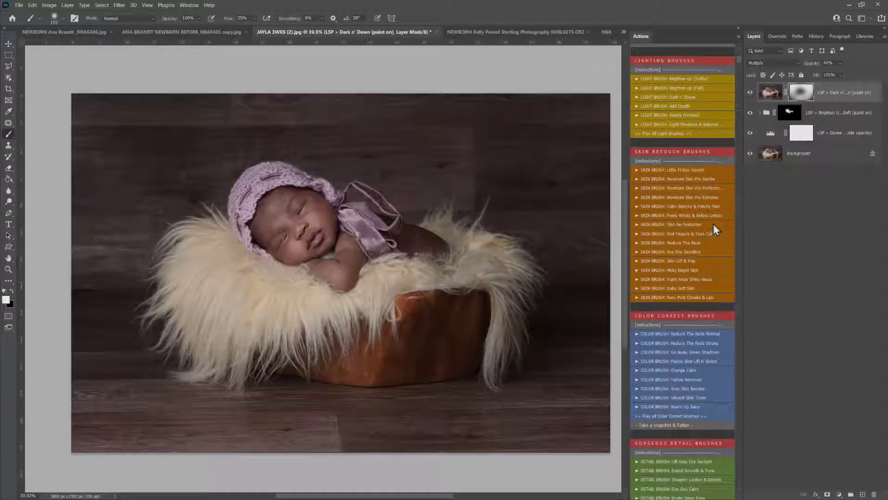
{"action": "key", "text": "z"}
{"action": "left_click_drag", "start_coordinate": [283, 223], "coordinate": [294, 235]}
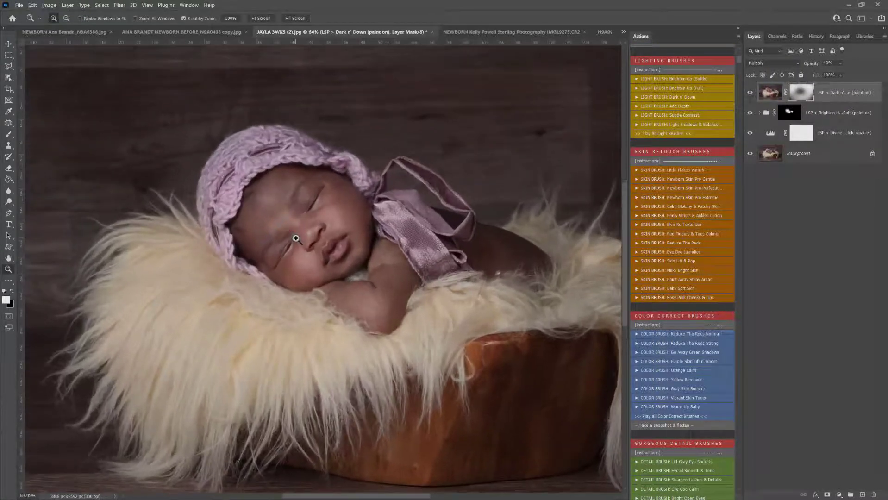
{"action": "left_click", "coordinate": [689, 280]}
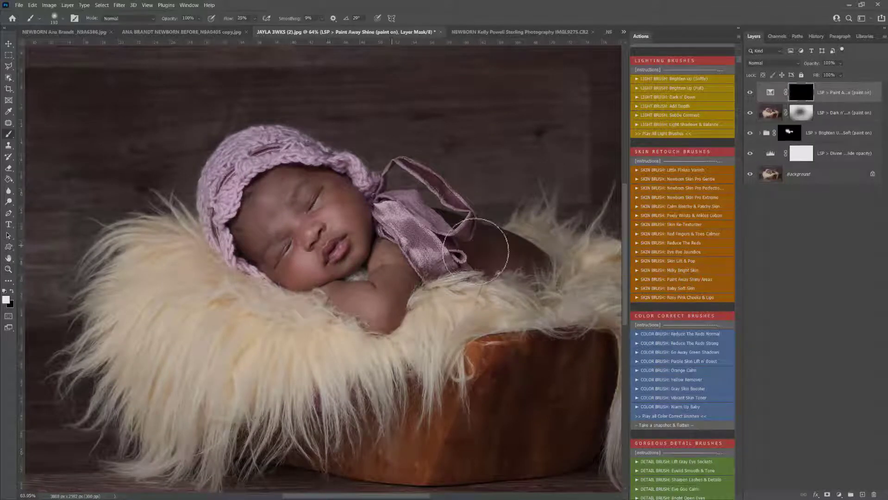
{"action": "mouse_move", "coordinate": [305, 232]}
{"action": "left_mouse_down"}
{"action": "mouse_move", "coordinate": [273, 215]}
{"action": "mouse_move", "coordinate": [288, 218]}
{"action": "mouse_move", "coordinate": [311, 201]}
{"action": "mouse_move", "coordinate": [300, 210]}
{"action": "mouse_move", "coordinate": [288, 189]}
{"action": "mouse_move", "coordinate": [265, 187]}
{"action": "mouse_move", "coordinate": [287, 221]}
{"action": "mouse_move", "coordinate": [267, 217]}
{"action": "mouse_move", "coordinate": [312, 261]}
{"action": "mouse_move", "coordinate": [315, 279]}
{"action": "mouse_move", "coordinate": [293, 227]}
{"action": "mouse_move", "coordinate": [300, 226]}
{"action": "mouse_move", "coordinate": [284, 203]}
{"action": "left_mouse_up"}
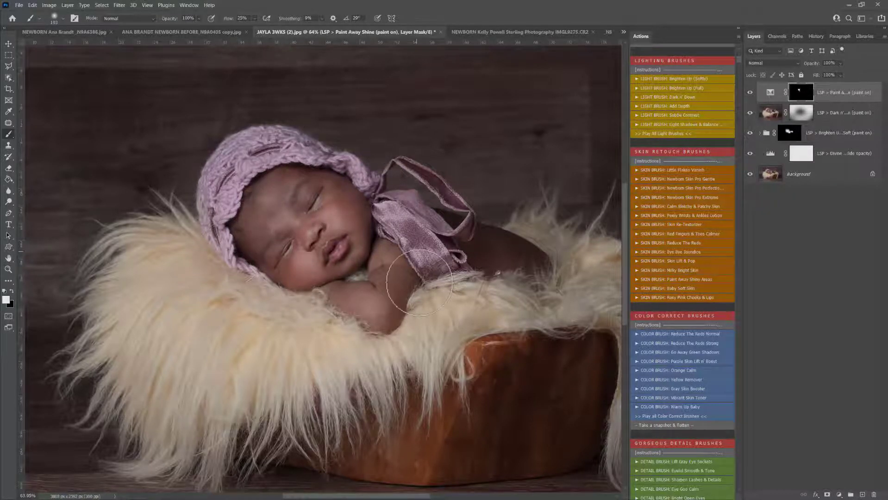
{"action": "mouse_move", "coordinate": [415, 255]}
{"action": "left_mouse_down"}
{"action": "mouse_move", "coordinate": [267, 237]}
{"action": "mouse_move", "coordinate": [208, 268]}
{"action": "left_mouse_up"}
- Enlarge the soft brush and paint the shine reduction over the baby's back and the nearby fur
{"action": "right_click", "coordinate": [281, 319]}
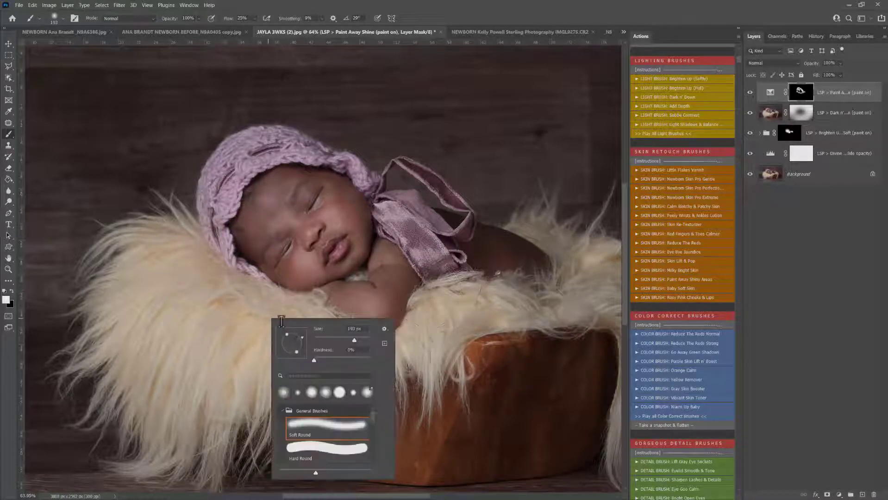
{"action": "left_click_drag", "start_coordinate": [362, 341], "coordinate": [360, 341]}
{"action": "left_click", "coordinate": [181, 278]}
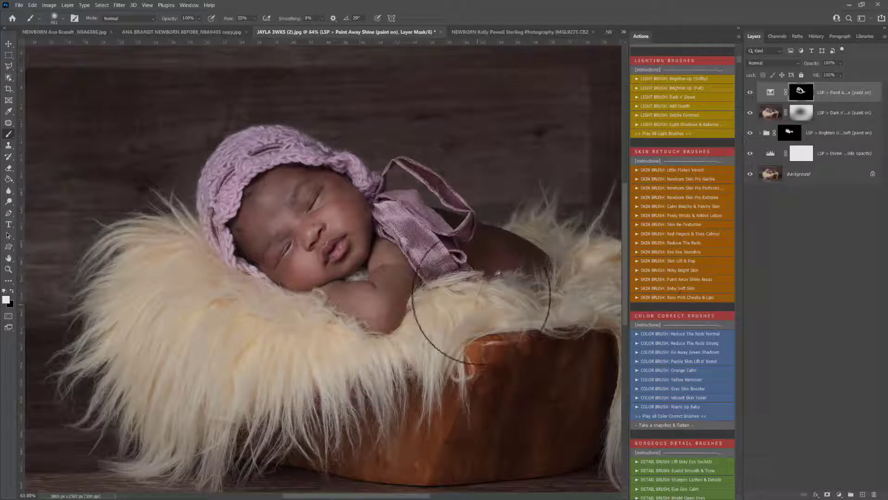
{"action": "left_click_drag", "start_coordinate": [509, 278], "coordinate": [523, 295]}
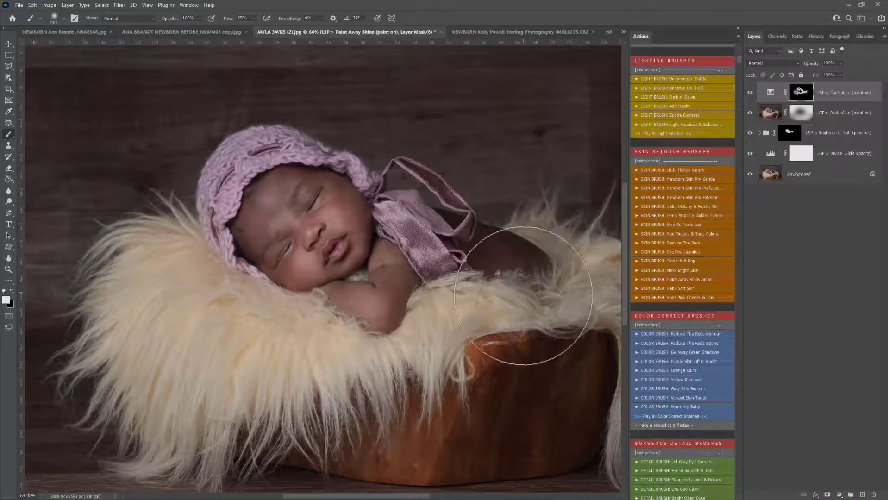
- Run SKIN BRUSH: Baby Soft Skin and paint the softening over the baby's skin with a smaller soft brush
{"action": "scroll", "coordinate": [677, 271], "scroll_direction": "down", "scroll_amount": 1}
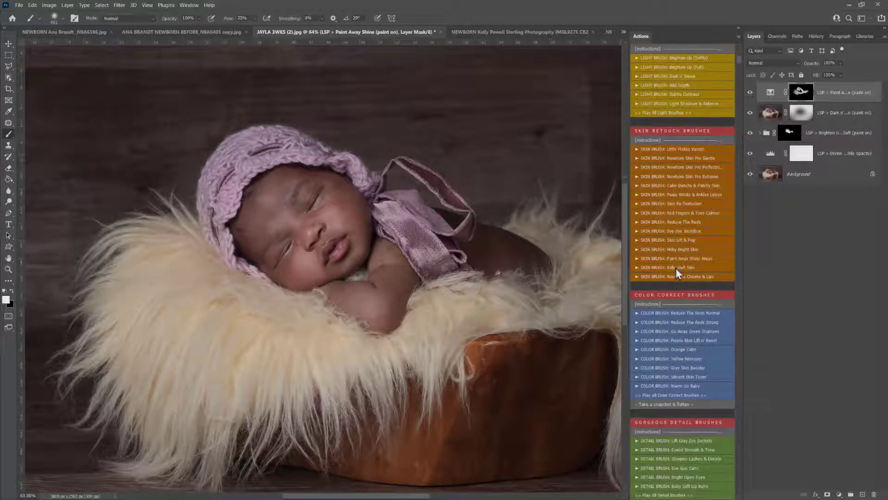
{"action": "left_click", "coordinate": [659, 268]}
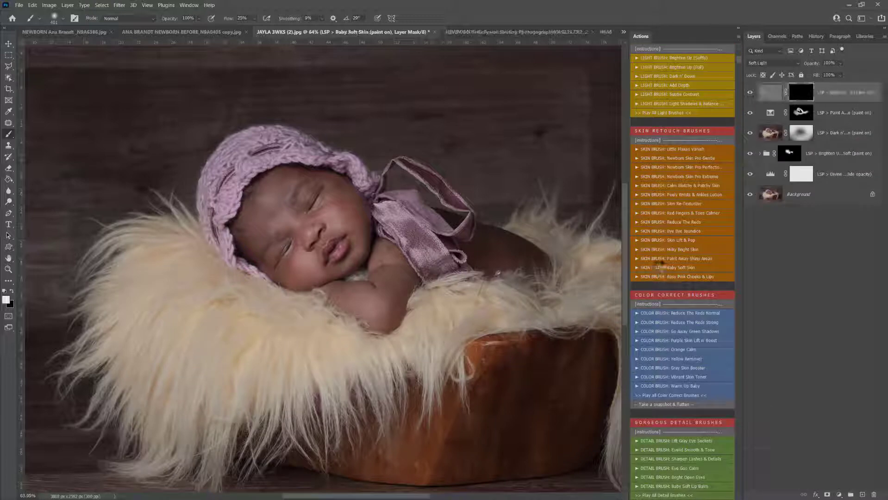
{"action": "left_click_drag", "start_coordinate": [300, 216], "coordinate": [309, 224]}
{"action": "key", "text": "b"}
{"action": "right_click", "coordinate": [316, 226]}
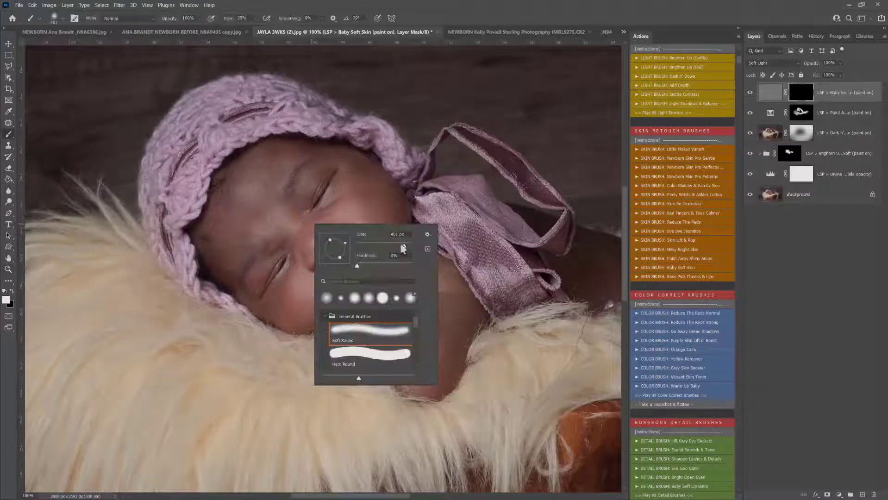
{"action": "left_click_drag", "start_coordinate": [403, 248], "coordinate": [394, 248]}
{"action": "key", "text": "Return"}
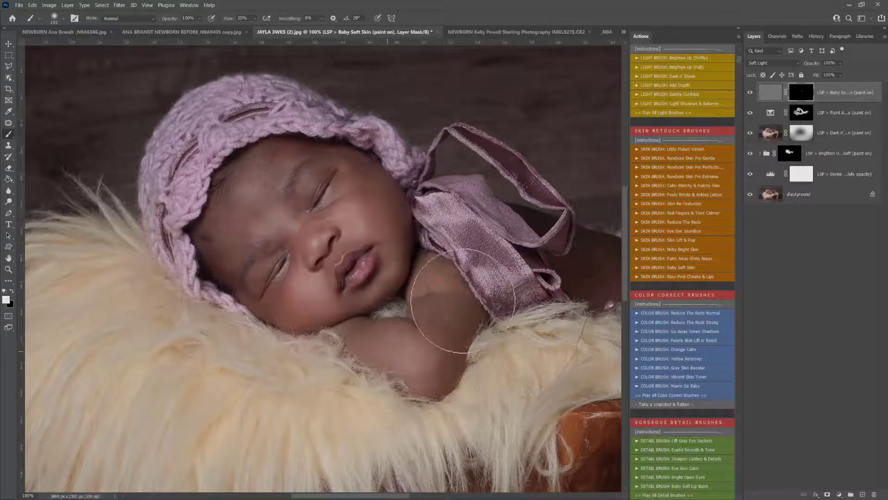
{"action": "left_click_drag", "start_coordinate": [614, 253], "coordinate": [575, 273]}
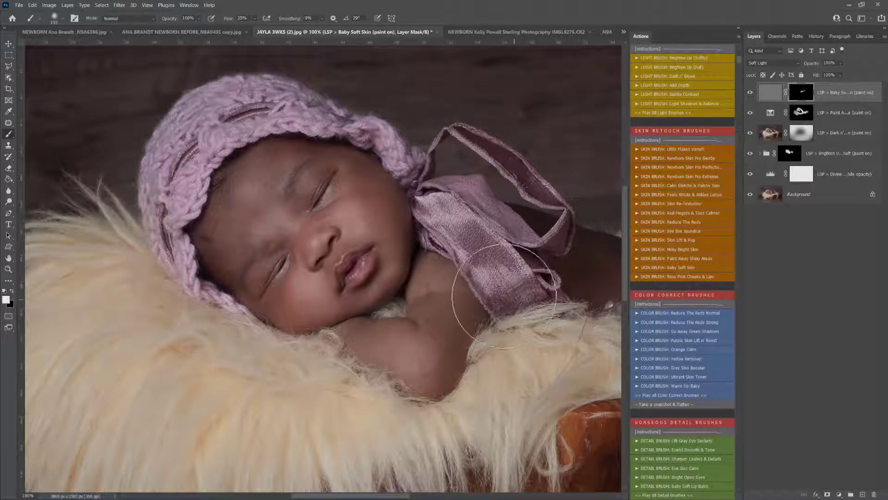
- Continue painting the Baby Soft Skin softening over the shoulder area and forehead, and around the eyes with a 105 px soft brush
{"action": "mouse_move", "coordinate": [504, 295]}
{"action": "left_mouse_down"}
{"action": "mouse_move", "coordinate": [483, 273]}
{"action": "mouse_move", "coordinate": [503, 313]}
{"action": "mouse_move", "coordinate": [520, 310]}
{"action": "mouse_move", "coordinate": [481, 296]}
{"action": "left_mouse_up"}
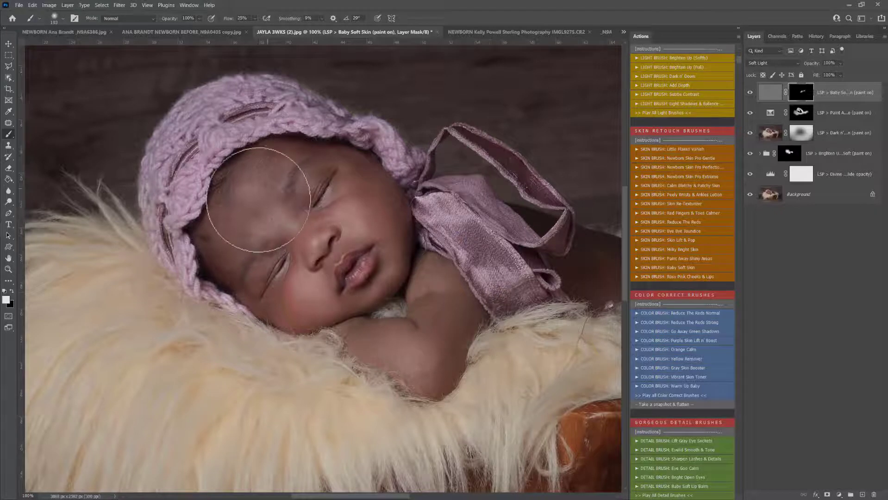
{"action": "mouse_move", "coordinate": [258, 200]}
{"action": "left_mouse_down"}
{"action": "mouse_move", "coordinate": [232, 236]}
{"action": "mouse_move", "coordinate": [236, 215]}
{"action": "mouse_move", "coordinate": [239, 245]}
{"action": "mouse_move", "coordinate": [275, 153]}
{"action": "mouse_move", "coordinate": [310, 154]}
{"action": "mouse_move", "coordinate": [372, 195]}
{"action": "mouse_move", "coordinate": [354, 216]}
{"action": "mouse_move", "coordinate": [268, 208]}
{"action": "left_mouse_up"}
{"action": "right_click", "coordinate": [336, 231]}
{"action": "left_click_drag", "start_coordinate": [384, 244], "coordinate": [381, 243]}
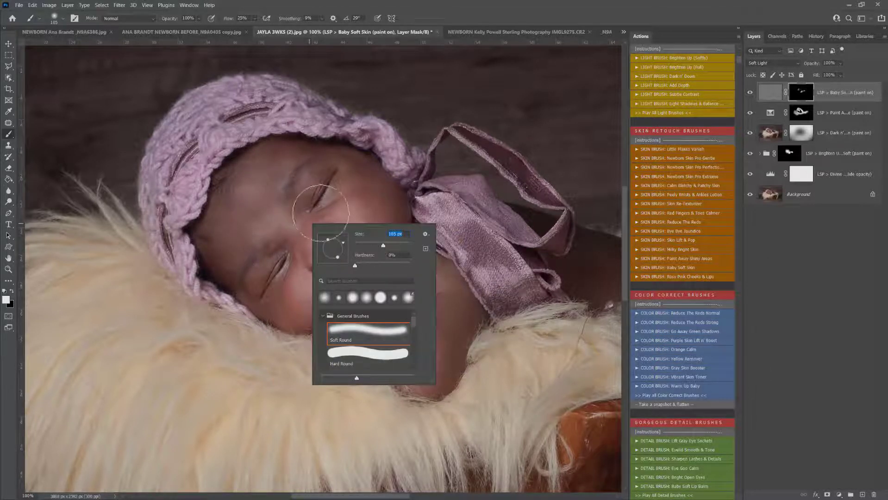
{"action": "mouse_move", "coordinate": [305, 206]}
{"action": "left_mouse_down"}
{"action": "mouse_move", "coordinate": [305, 180]}
{"action": "mouse_move", "coordinate": [296, 225]}
{"action": "left_mouse_up"}
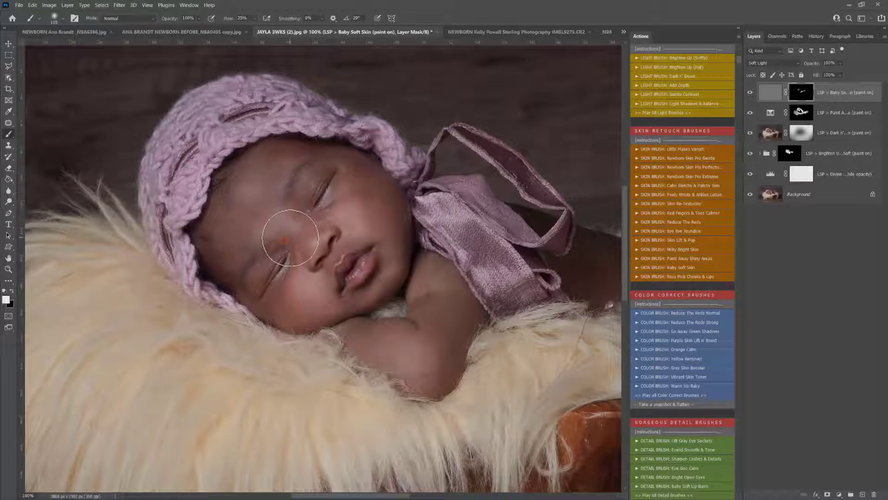
- Reduce the soft brush to 51 px and paint the Baby Soft Skin softening over the small areas of the baby's forehead and brow
{"action": "right_click", "coordinate": [287, 234]}
{"action": "left_click_drag", "start_coordinate": [346, 254], "coordinate": [338, 255]}
{"action": "key", "text": "Return"}
{"action": "mouse_move", "coordinate": [267, 266]}
{"action": "left_mouse_down"}
{"action": "mouse_move", "coordinate": [242, 287]}
{"action": "mouse_move", "coordinate": [260, 273]}
{"action": "mouse_move", "coordinate": [261, 298]}
{"action": "mouse_move", "coordinate": [227, 283]}
{"action": "left_mouse_up"}
{"action": "right_click", "coordinate": [361, 206]}
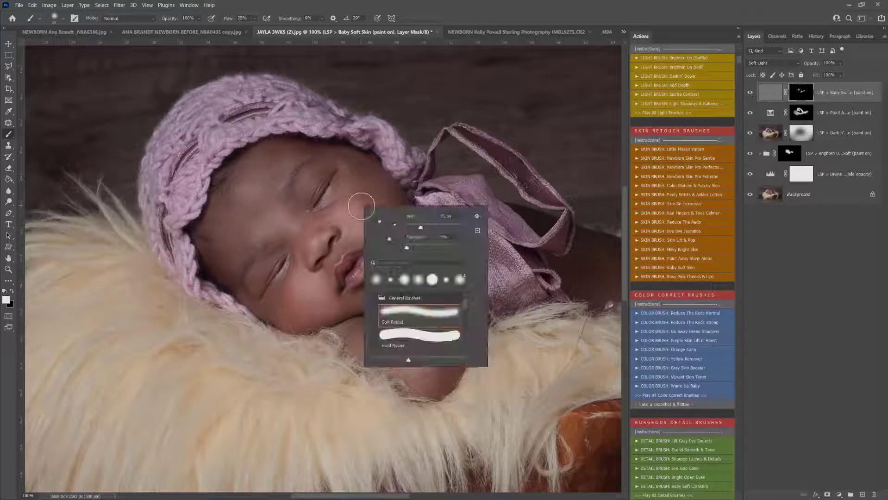
{"action": "left_click", "coordinate": [810, 93]}
- Run COLOR BRUSH: Purple Skin Lift n' Boost and paint the correction around the baby's lips with the small brush
{"action": "scroll", "coordinate": [723, 270], "scroll_direction": "down", "scroll_amount": 5}
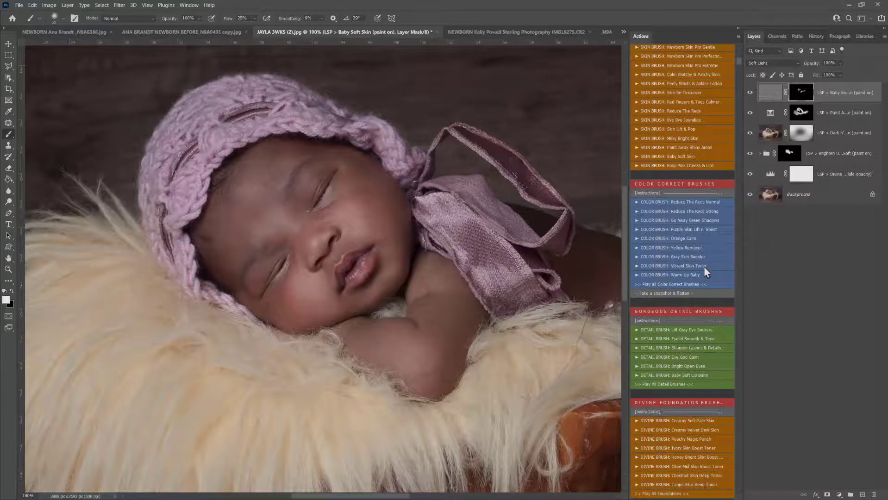
{"action": "left_click", "coordinate": [686, 229]}
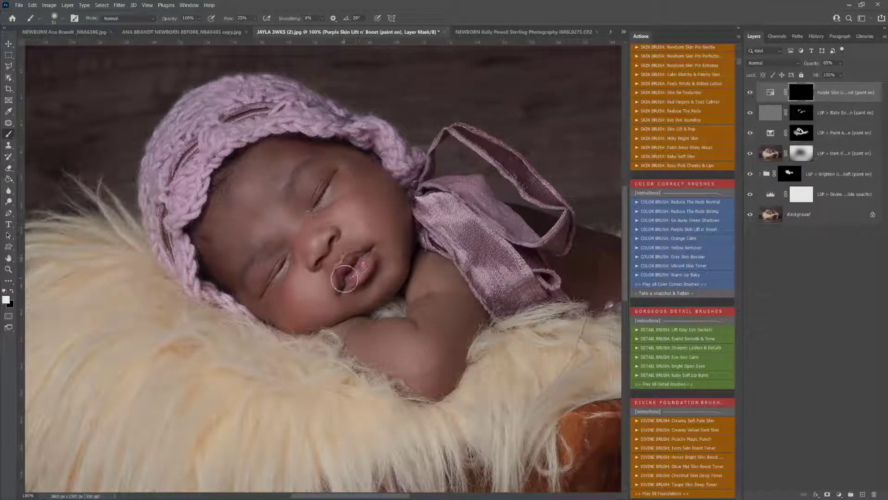
{"action": "mouse_move", "coordinate": [343, 281]}
{"action": "left_mouse_down"}
{"action": "mouse_move", "coordinate": [367, 257]}
{"action": "mouse_move", "coordinate": [357, 259]}
{"action": "mouse_move", "coordinate": [351, 285]}
{"action": "left_mouse_up"}
- Enlarge the brush to 193 px, paint the purple skin correction over the forehead, and paint some of it back out with black
{"action": "right_click", "coordinate": [369, 235]}
{"action": "left_click", "coordinate": [444, 248]}
{"action": "key", "text": "Return"}
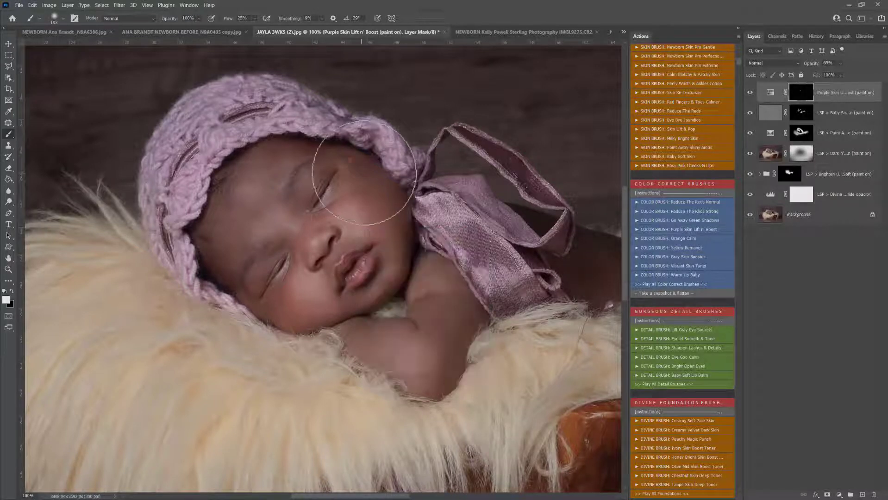
{"action": "left_click_drag", "start_coordinate": [296, 165], "coordinate": [244, 169]}
{"action": "key", "text": "x"}
{"action": "mouse_move", "coordinate": [326, 185]}
{"action": "left_mouse_down"}
{"action": "mouse_move", "coordinate": [285, 189]}
{"action": "mouse_move", "coordinate": [244, 222]}
{"action": "left_mouse_up"}
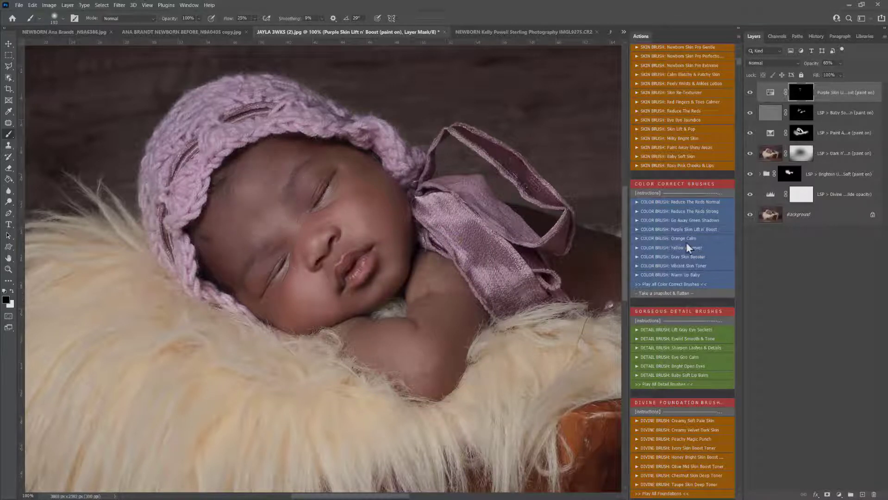
- Run COLOR BRUSH: Warm Up Baby and paint the warmth over the baby's arm and face
{"action": "left_click", "coordinate": [681, 274]}
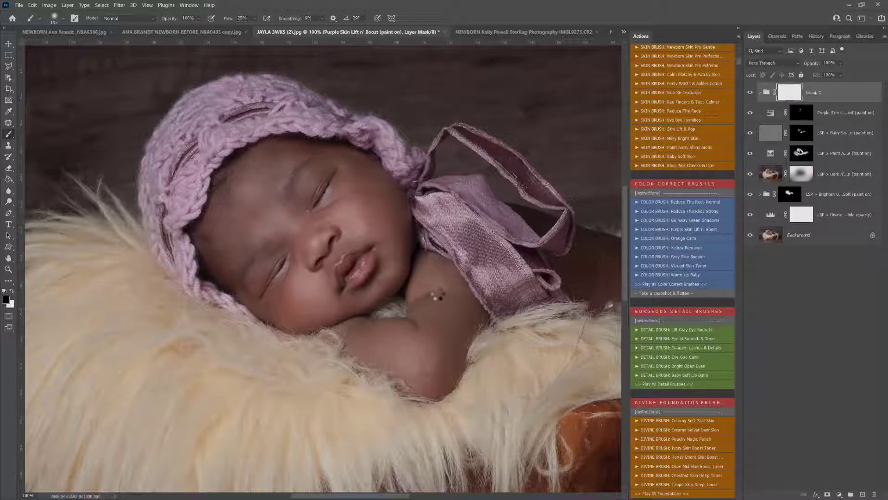
{"action": "mouse_move", "coordinate": [433, 273]}
{"action": "left_mouse_down"}
{"action": "mouse_move", "coordinate": [423, 363]}
{"action": "mouse_move", "coordinate": [428, 315]}
{"action": "mouse_move", "coordinate": [393, 316]}
{"action": "left_mouse_up"}
{"action": "key", "text": "x"}
{"action": "key", "text": "z"}
{"action": "left_click", "coordinate": [435, 339], "text": "alt"}
{"action": "key", "text": "space"}
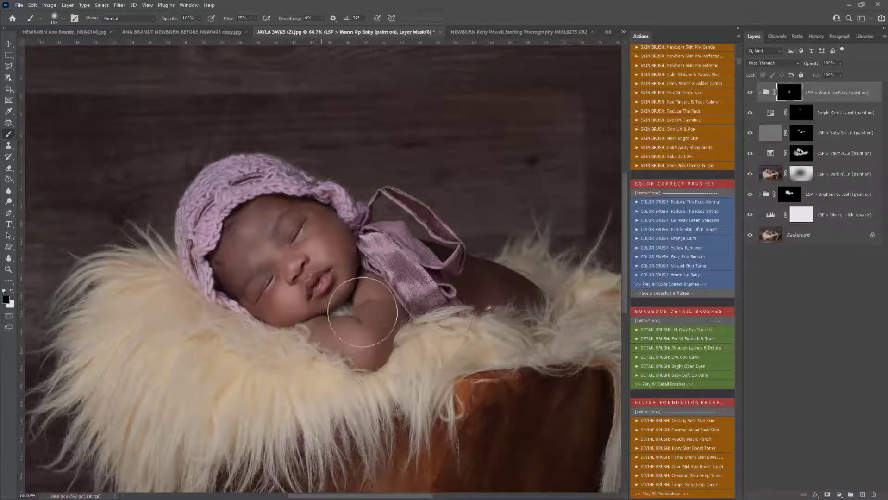
{"action": "key", "text": "x"}
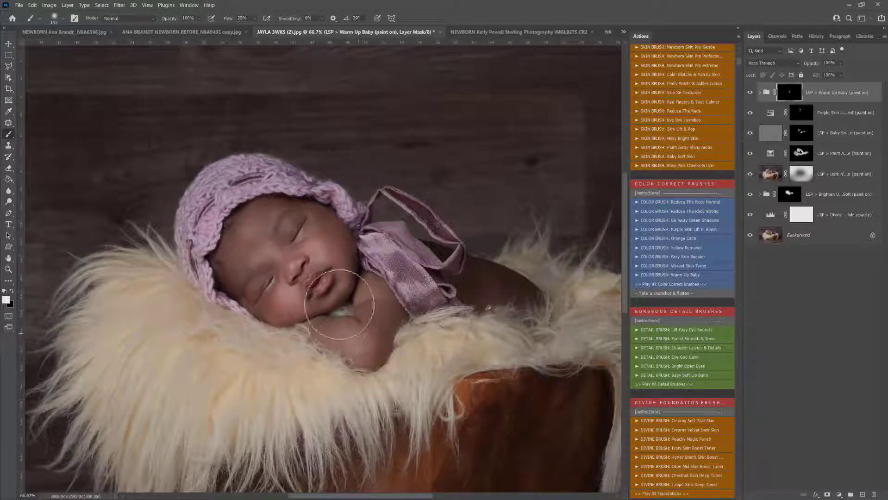
{"action": "mouse_move", "coordinate": [349, 206]}
{"action": "left_mouse_down"}
{"action": "mouse_move", "coordinate": [372, 331]}
{"action": "mouse_move", "coordinate": [327, 330]}
{"action": "mouse_move", "coordinate": [324, 320]}
{"action": "mouse_move", "coordinate": [384, 325]}
{"action": "mouse_move", "coordinate": [394, 292]}
{"action": "left_mouse_up"}
- Run DIVINE BRUSH: Creamy Velvet Dark Skin and set the soft round brush to 161 px
{"action": "scroll", "coordinate": [672, 287], "scroll_direction": "down", "scroll_amount": 4}
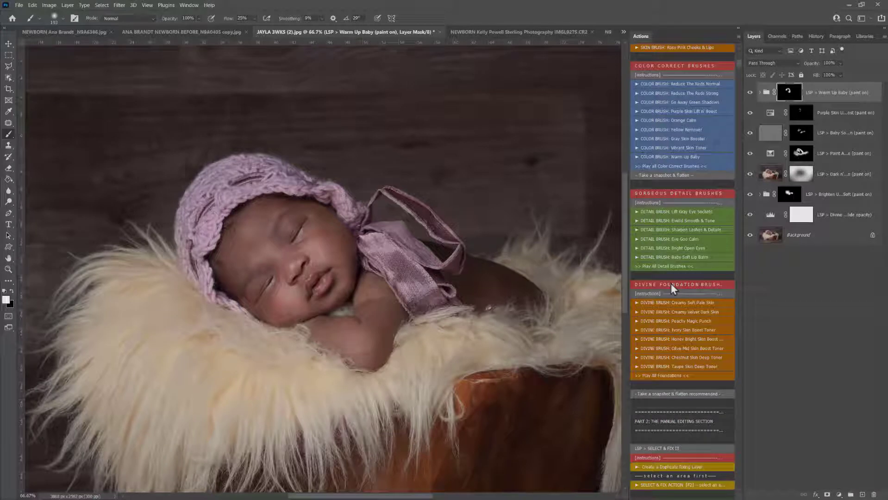
{"action": "left_click", "coordinate": [670, 311]}
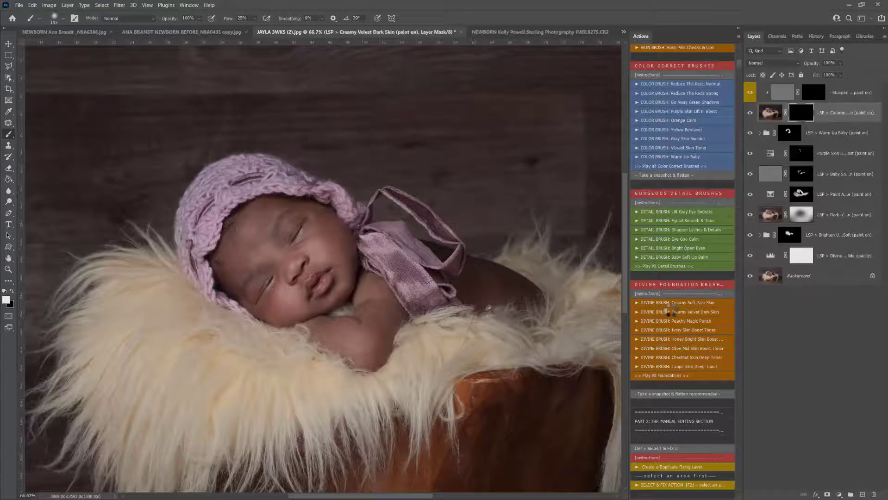
{"action": "key", "text": "z"}
{"action": "left_click_drag", "start_coordinate": [283, 254], "coordinate": [283, 255]}
{"action": "key", "text": "b"}
{"action": "right_click", "coordinate": [296, 258]}
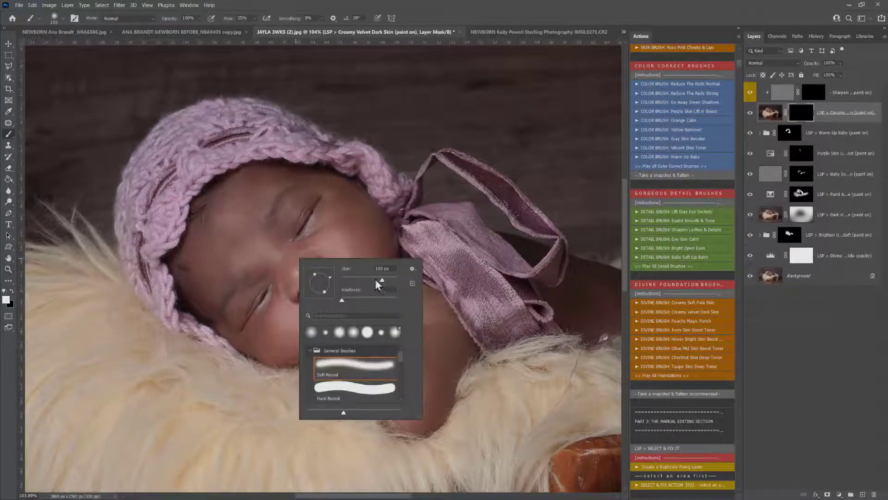
- Paint the Creamy Velvet Dark Skin foundation over the baby's face, back and arm
{"action": "mouse_move", "coordinate": [351, 227]}
{"action": "left_mouse_down"}
{"action": "mouse_move", "coordinate": [327, 247]}
{"action": "mouse_move", "coordinate": [383, 252]}
{"action": "mouse_move", "coordinate": [369, 223]}
{"action": "mouse_move", "coordinate": [294, 261]}
{"action": "mouse_move", "coordinate": [253, 246]}
{"action": "mouse_move", "coordinate": [251, 195]}
{"action": "mouse_move", "coordinate": [219, 268]}
{"action": "mouse_move", "coordinate": [246, 233]}
{"action": "mouse_move", "coordinate": [290, 342]}
{"action": "mouse_move", "coordinate": [283, 317]}
{"action": "mouse_move", "coordinate": [287, 359]}
{"action": "mouse_move", "coordinate": [436, 400]}
{"action": "mouse_move", "coordinate": [416, 297]}
{"action": "left_mouse_up"}
{"action": "left_click_drag", "start_coordinate": [628, 307], "coordinate": [576, 298]}
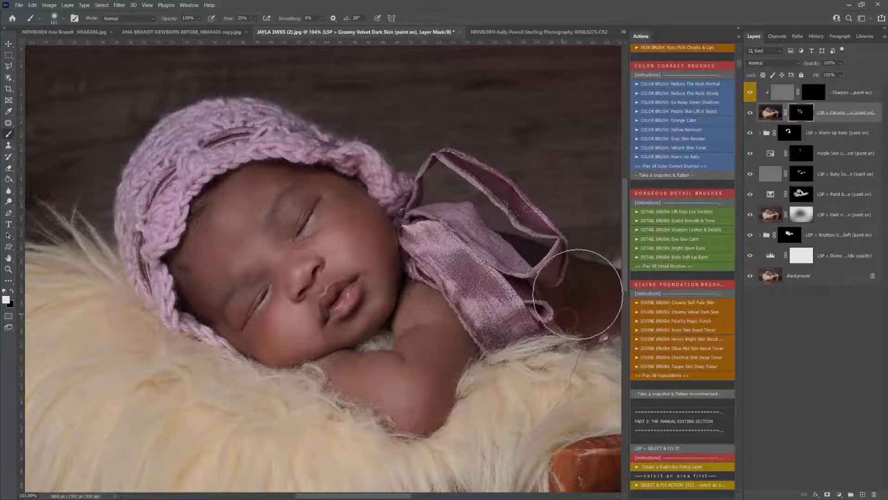
{"action": "mouse_move", "coordinate": [218, 210]}
{"action": "left_mouse_down"}
{"action": "mouse_move", "coordinate": [217, 272]}
{"action": "mouse_move", "coordinate": [206, 276]}
{"action": "mouse_move", "coordinate": [214, 302]}
{"action": "mouse_move", "coordinate": [280, 255]}
{"action": "mouse_move", "coordinate": [288, 263]}
{"action": "mouse_move", "coordinate": [291, 313]}
{"action": "mouse_move", "coordinate": [253, 362]}
{"action": "mouse_move", "coordinate": [338, 350]}
{"action": "mouse_move", "coordinate": [386, 304]}
{"action": "left_mouse_up"}
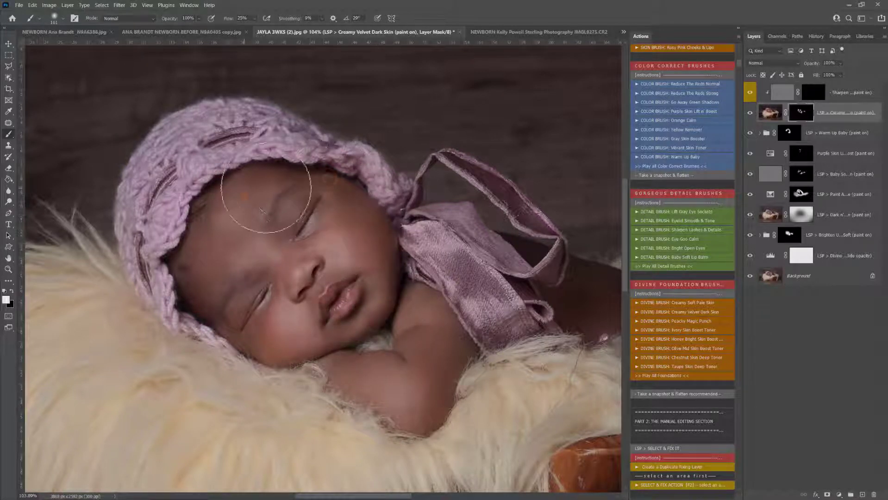
{"action": "key", "text": "z"}
{"action": "left_click", "coordinate": [303, 266], "text": "alt"}
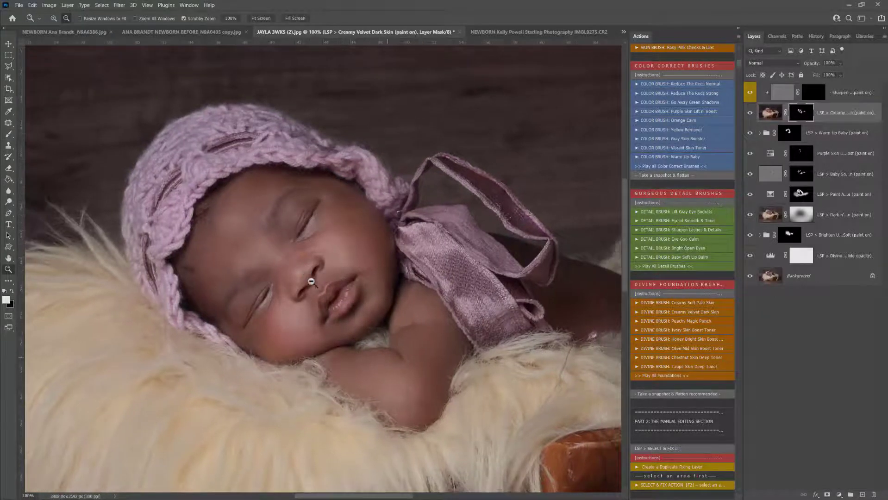
{"action": "key", "text": "b"}
{"action": "mouse_move", "coordinate": [377, 376]}
{"action": "left_mouse_down"}
{"action": "mouse_move", "coordinate": [416, 406]}
{"action": "mouse_move", "coordinate": [408, 336]}
{"action": "left_mouse_up"}
- Run DIVINE BRUSH: Taupe Skin Deep Toner on top of the painted foundation
{"action": "key", "text": "z"}
{"action": "left_click", "coordinate": [412, 349], "text": "alt"}
{"action": "key", "text": "h"}
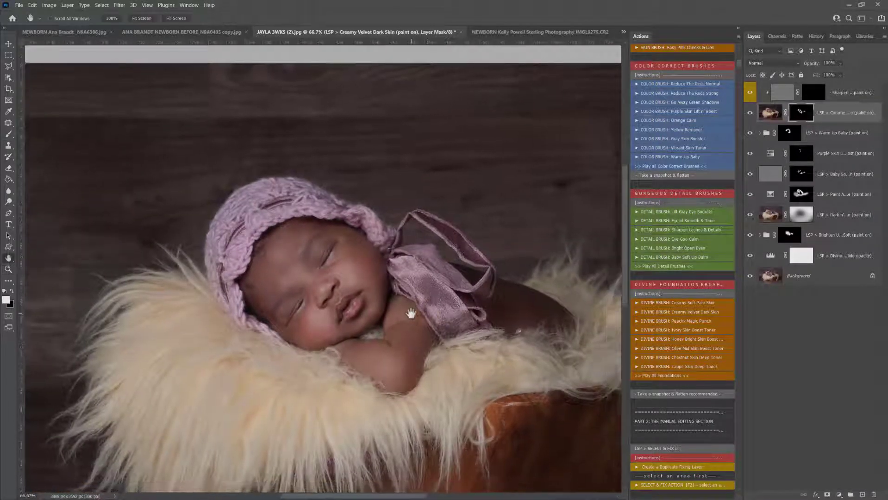
{"action": "scroll", "coordinate": [682, 274], "scroll_direction": "down", "scroll_amount": 5}
{"action": "scroll", "coordinate": [684, 279], "scroll_direction": "down", "scroll_amount": 2}
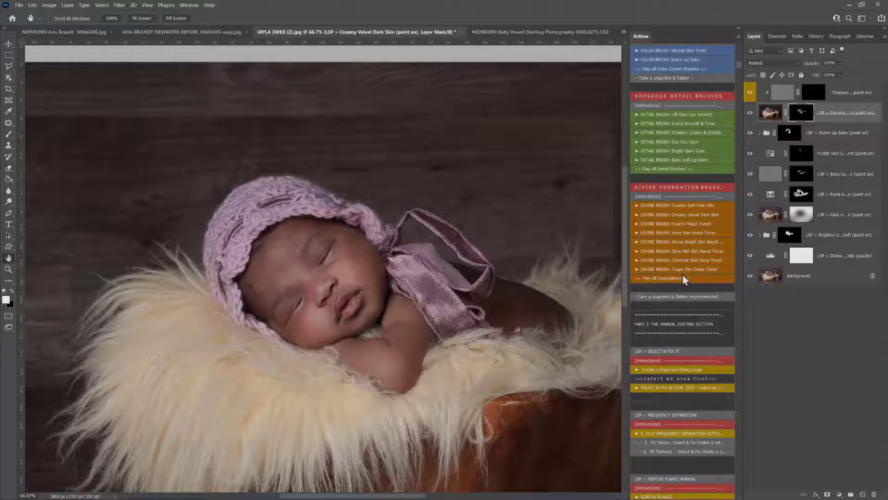
{"action": "left_click", "coordinate": [663, 270]}
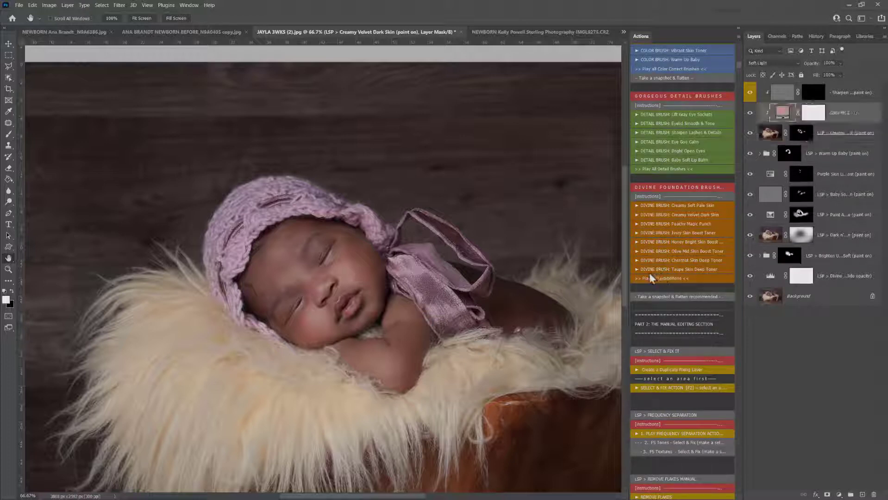
- Paint the taupe toner over the baby's arm, back and face with a 338 px soft brush and lower its layer opacity to 17%
{"action": "right_click", "coordinate": [416, 321]}
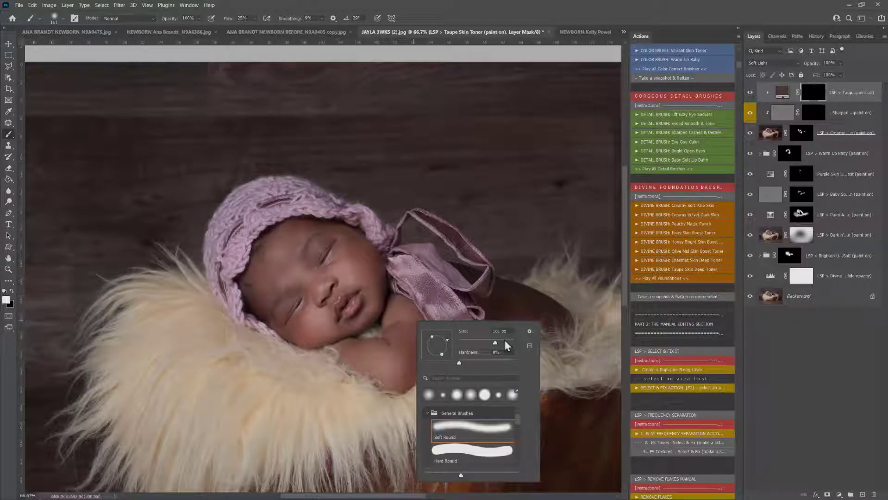
{"action": "left_click", "coordinate": [504, 341]}
{"action": "mouse_move", "coordinate": [412, 333]}
{"action": "left_mouse_down"}
{"action": "mouse_move", "coordinate": [410, 357]}
{"action": "mouse_move", "coordinate": [361, 368]}
{"action": "mouse_move", "coordinate": [398, 313]}
{"action": "mouse_move", "coordinate": [456, 312]}
{"action": "mouse_move", "coordinate": [545, 330]}
{"action": "mouse_move", "coordinate": [521, 311]}
{"action": "left_mouse_up"}
{"action": "mouse_move", "coordinate": [332, 254]}
{"action": "left_mouse_down"}
{"action": "mouse_move", "coordinate": [302, 274]}
{"action": "mouse_move", "coordinate": [353, 272]}
{"action": "mouse_move", "coordinate": [322, 337]}
{"action": "mouse_move", "coordinate": [409, 351]}
{"action": "mouse_move", "coordinate": [406, 322]}
{"action": "left_mouse_up"}
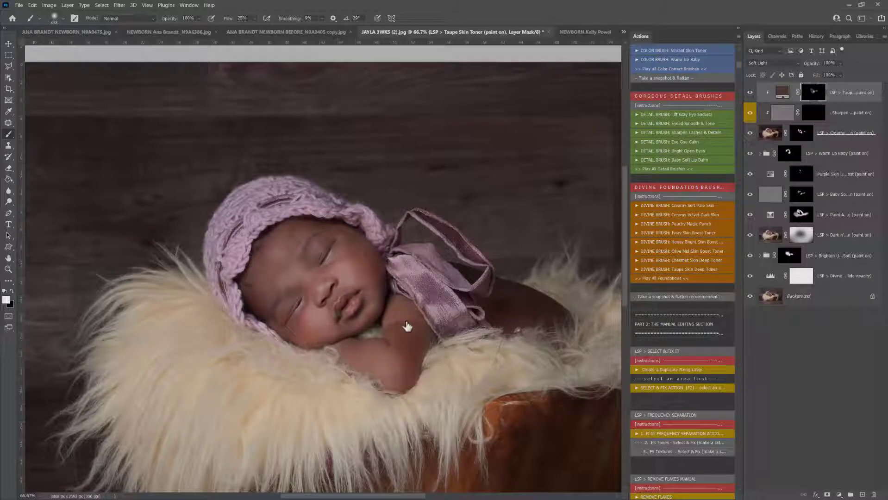
{"action": "left_click", "coordinate": [840, 63]}
{"action": "left_click_drag", "start_coordinate": [845, 70], "coordinate": [817, 77]}
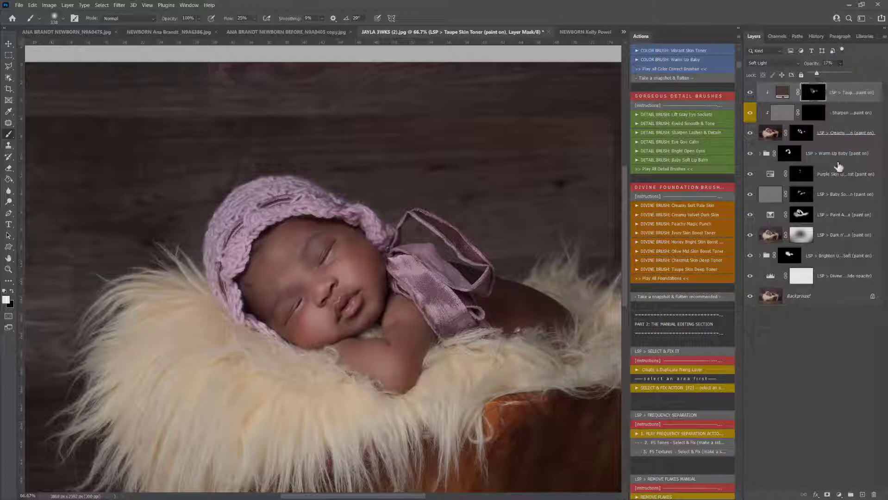
{"action": "left_click", "coordinate": [828, 177]}
{"action": "scroll", "coordinate": [679, 281], "scroll_direction": "down", "scroll_amount": 3}
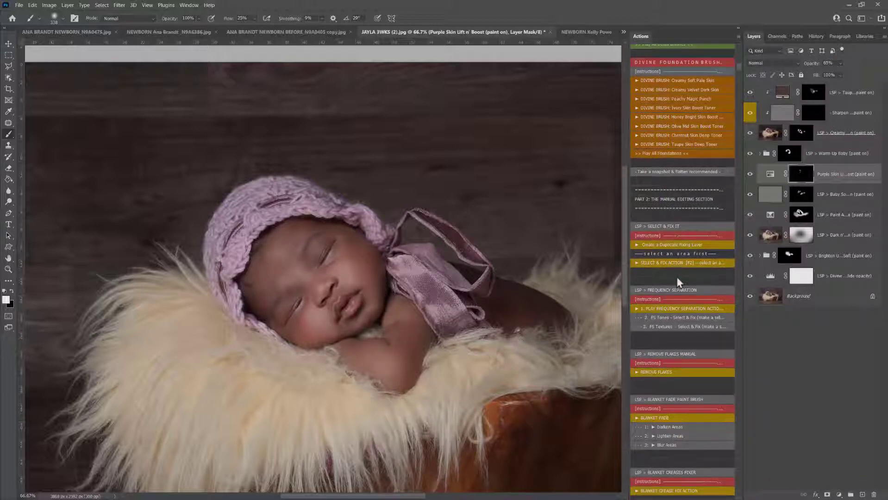
{"action": "scroll", "coordinate": [679, 281], "scroll_direction": "down", "scroll_amount": 1}
{"action": "left_click", "coordinate": [669, 221]}
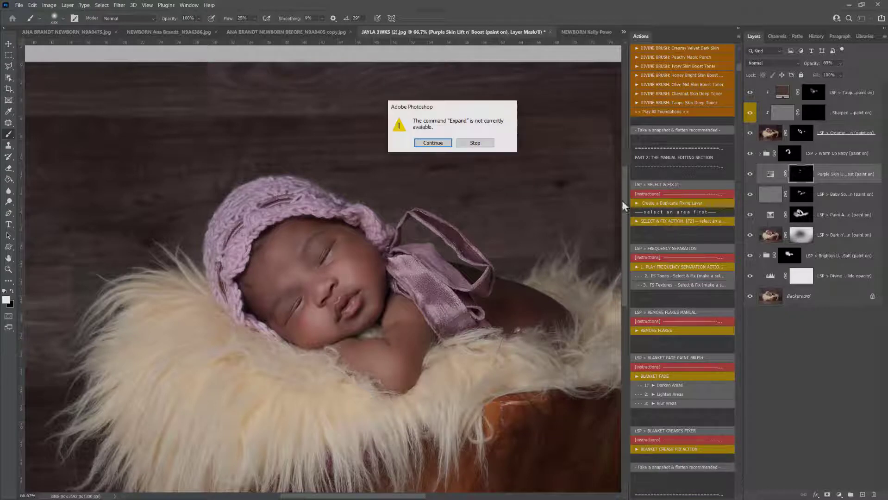
{"action": "left_click", "coordinate": [473, 144]}
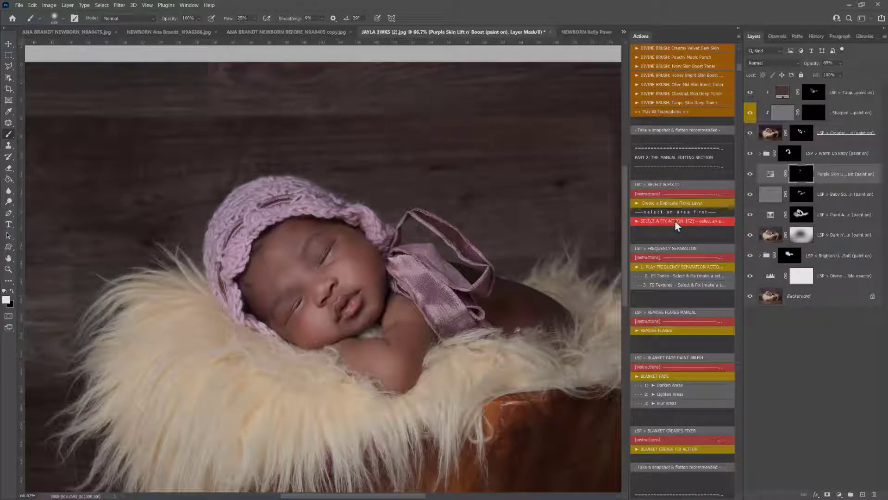
- Run Create a Duplicate Fixing Layer and outline the marks near the baby's hairline beside the hat with the Patch tool
{"action": "left_click", "coordinate": [660, 204]}
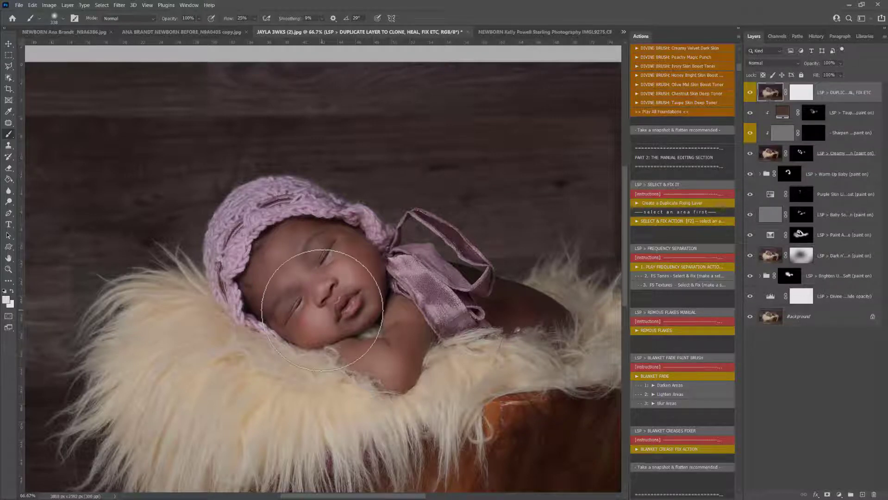
{"action": "key", "text": "z"}
{"action": "left_click", "coordinate": [267, 288]}
{"action": "left_click", "coordinate": [266, 288]}
{"action": "left_click", "coordinate": [266, 288]}
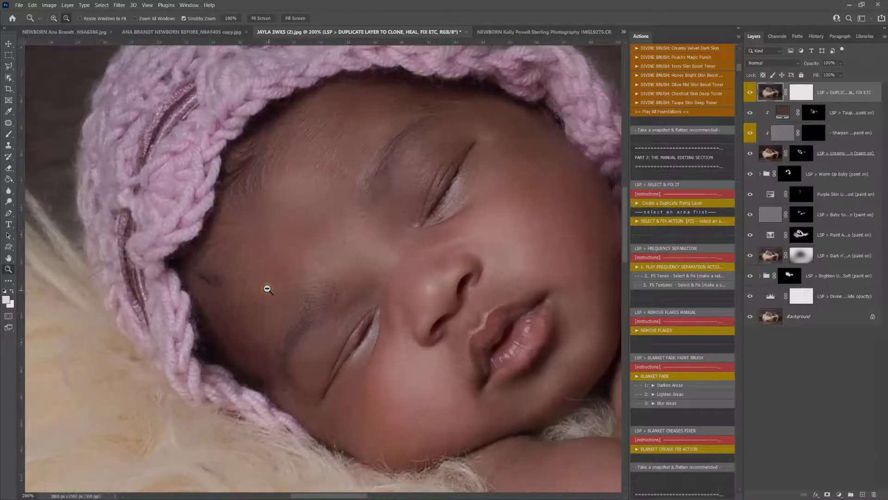
{"action": "left_click", "coordinate": [268, 290], "text": "alt"}
{"action": "key", "text": "j"}
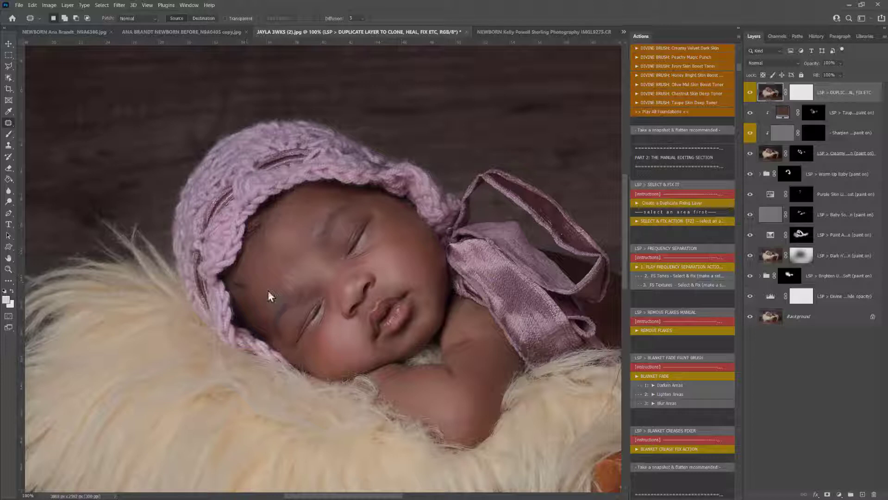
{"action": "mouse_move", "coordinate": [267, 290]}
{"action": "left_mouse_down"}
{"action": "mouse_move", "coordinate": [243, 278]}
{"action": "mouse_move", "coordinate": [243, 292]}
{"action": "left_mouse_up"}
- Add Patch tool selections around the spots between the brows, by the inner eye, at the hat edge, under the chin and along the lower cheek
{"action": "right_click", "coordinate": [9, 124]}
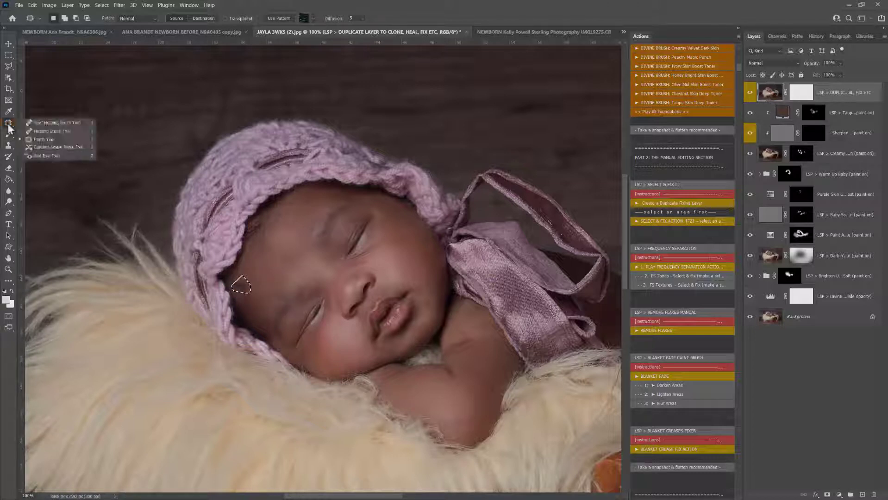
{"action": "left_click", "coordinate": [8, 124]}
{"action": "key", "text": "shift"}
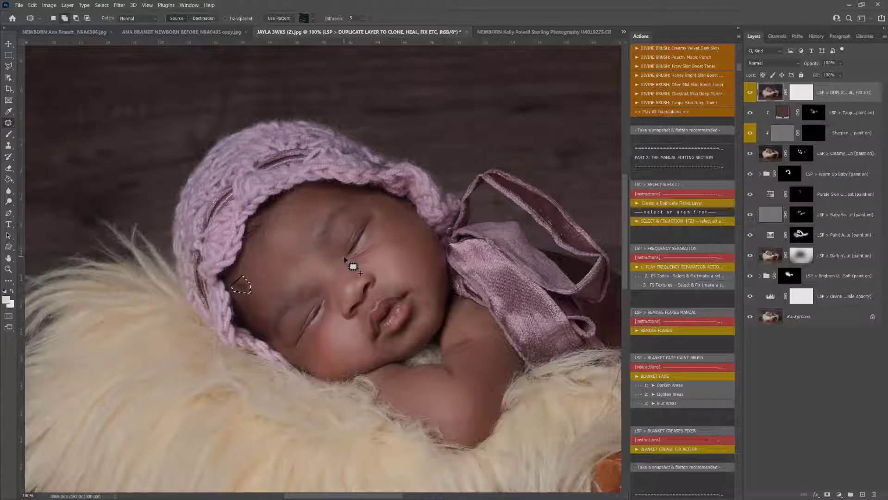
{"action": "mouse_move", "coordinate": [342, 257]}
{"action": "left_mouse_down"}
{"action": "mouse_move", "coordinate": [320, 267]}
{"action": "mouse_move", "coordinate": [306, 256]}
{"action": "left_mouse_up"}
{"action": "left_click_drag", "start_coordinate": [448, 245], "coordinate": [449, 295]}
{"action": "left_click_drag", "start_coordinate": [436, 354], "coordinate": [428, 359]}
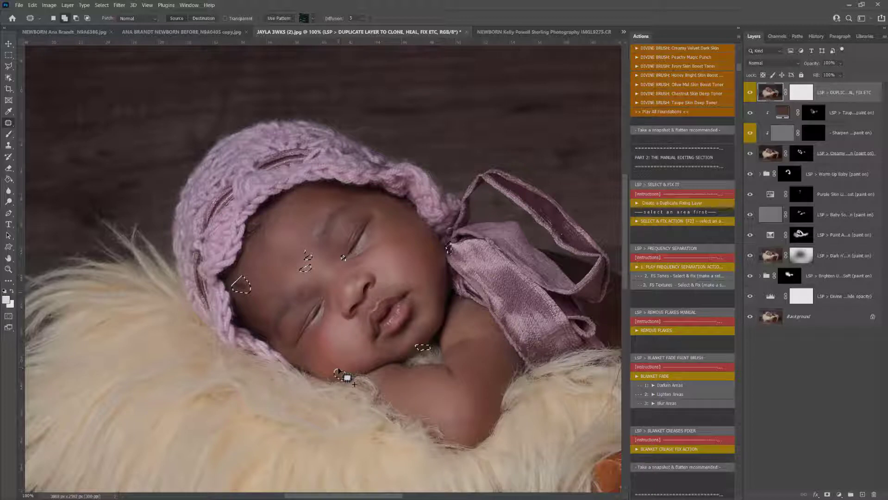
{"action": "left_click_drag", "start_coordinate": [348, 377], "coordinate": [345, 376]}
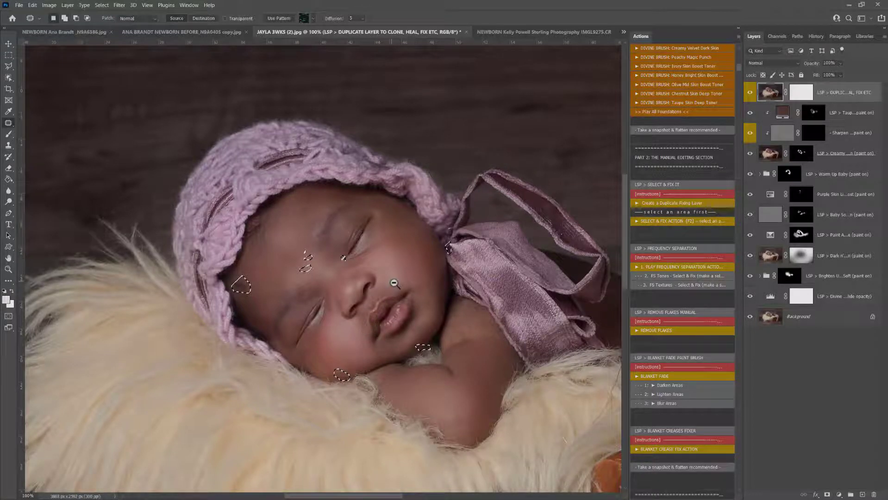
- Add a Patch tool selection around the stray strand on the fur and the pink spot beside the baby's back
{"action": "key", "text": "z"}
{"action": "left_click", "coordinate": [395, 283], "text": "alt"}
{"action": "left_click_drag", "start_coordinate": [473, 312], "coordinate": [385, 284]}
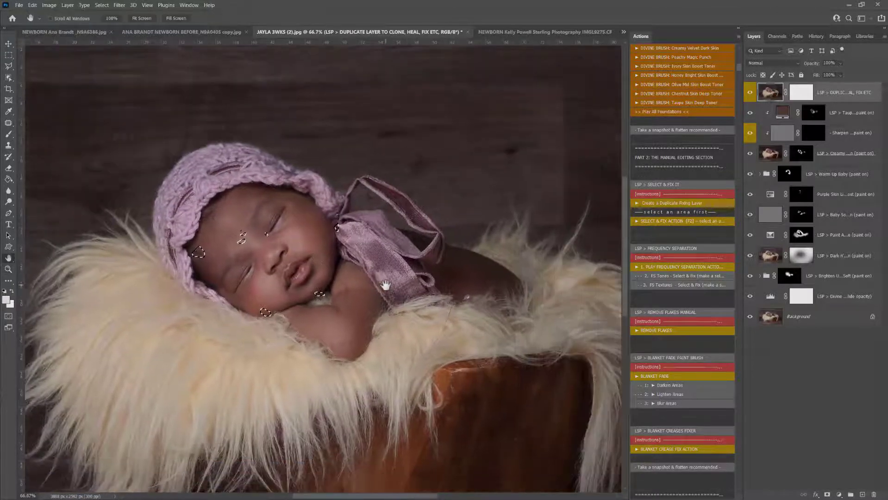
{"action": "left_click", "coordinate": [464, 324], "text": "alt"}
{"action": "key", "text": "j"}
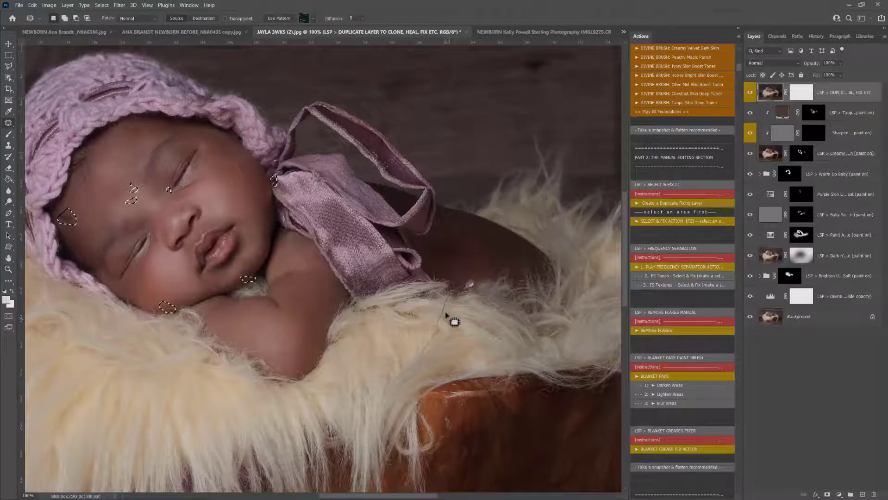
{"action": "mouse_move", "coordinate": [440, 324]}
{"action": "left_mouse_down"}
{"action": "mouse_move", "coordinate": [419, 358]}
{"action": "mouse_move", "coordinate": [449, 291]}
{"action": "mouse_move", "coordinate": [457, 290]}
{"action": "mouse_move", "coordinate": [455, 304]}
{"action": "mouse_move", "coordinate": [461, 286]}
{"action": "mouse_move", "coordinate": [477, 296]}
{"action": "left_mouse_up"}
- Run the SELECT & FIX ACTION on all the outlined blemish areas
{"action": "key", "text": "z"}
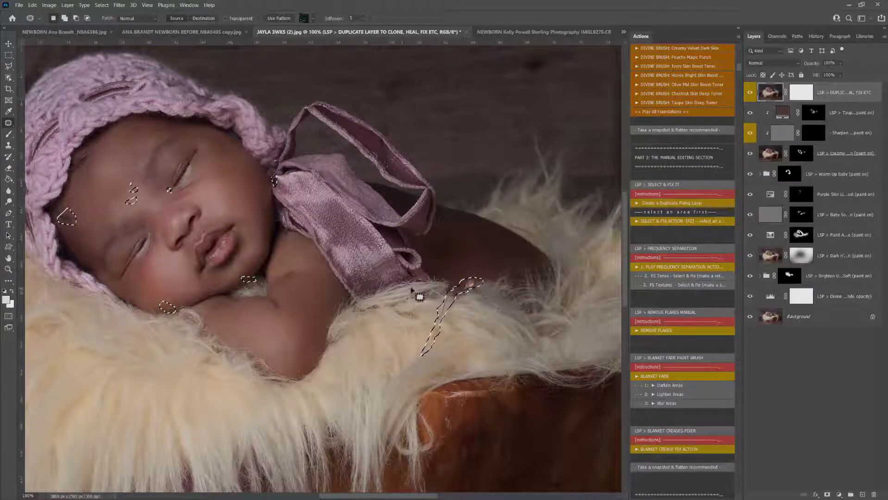
{"action": "left_click", "coordinate": [399, 289], "text": "alt"}
{"action": "key", "text": "space"}
{"action": "left_click_drag", "start_coordinate": [329, 280], "coordinate": [413, 300]}
{"action": "left_click_drag", "start_coordinate": [300, 242], "coordinate": [308, 242]}
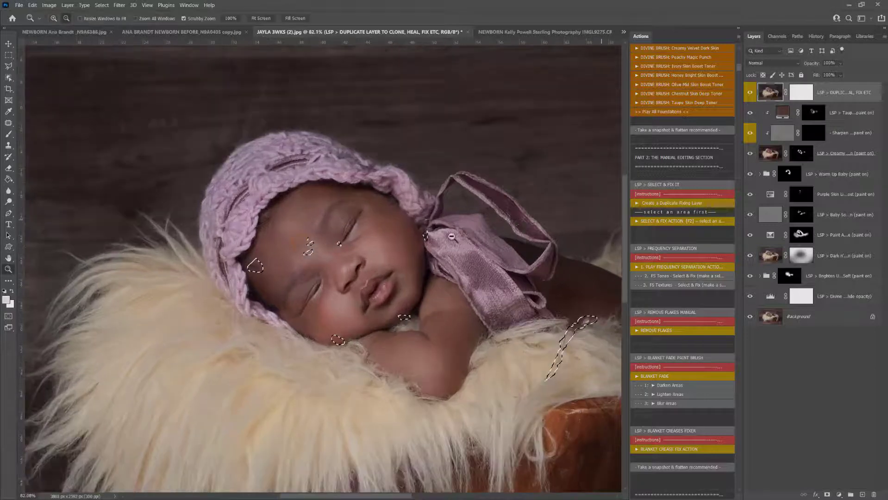
{"action": "left_click", "coordinate": [653, 220]}
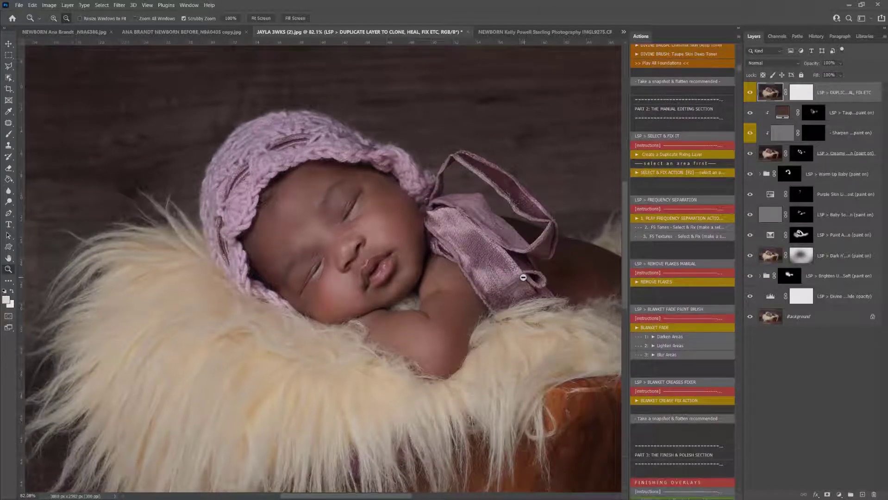
- Run VIGNETTE: Dramatic from the 1-Click Final Polish actions to darken the edges of the portrait
{"action": "left_click", "coordinate": [522, 276], "text": "alt"}
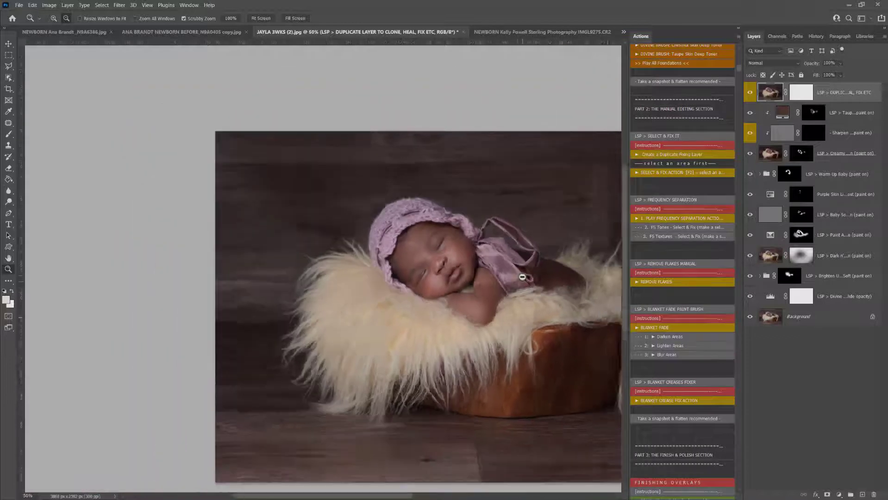
{"action": "left_click_drag", "start_coordinate": [545, 271], "coordinate": [417, 255]}
{"action": "scroll", "coordinate": [663, 337], "scroll_direction": "down", "scroll_amount": 5}
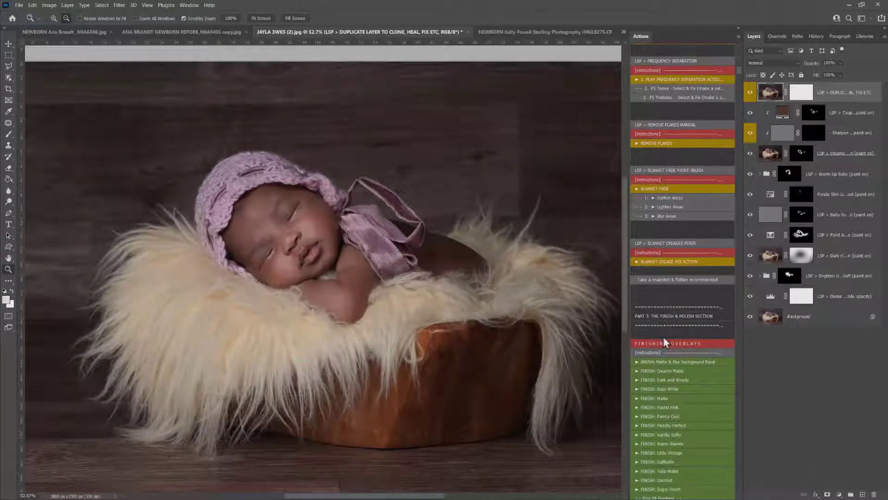
{"action": "scroll", "coordinate": [663, 337], "scroll_direction": "down", "scroll_amount": 3}
{"action": "left_click", "coordinate": [478, 338]}
{"action": "scroll", "coordinate": [708, 364], "scroll_direction": "down", "scroll_amount": 1}
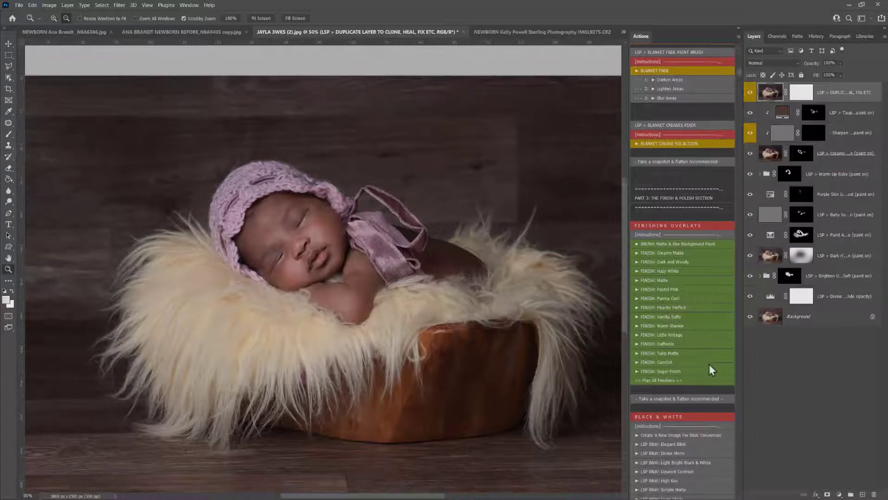
{"action": "scroll", "coordinate": [708, 364], "scroll_direction": "down", "scroll_amount": 5}
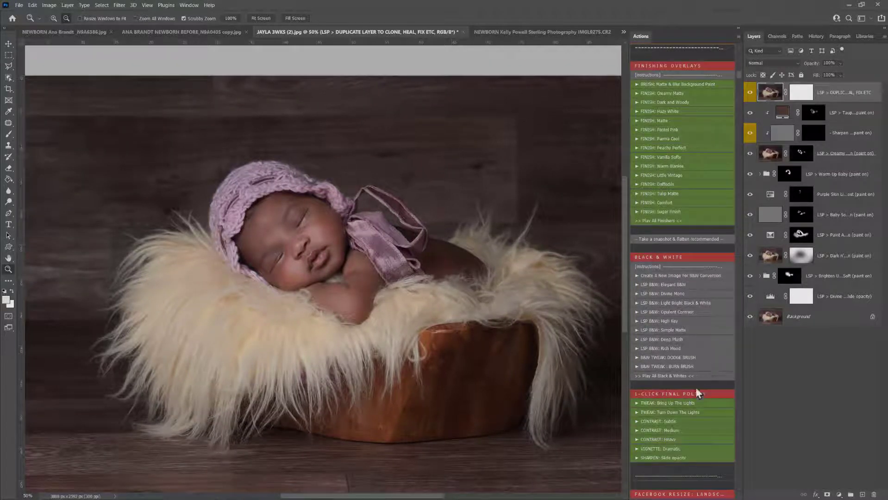
{"action": "left_click", "coordinate": [659, 448]}
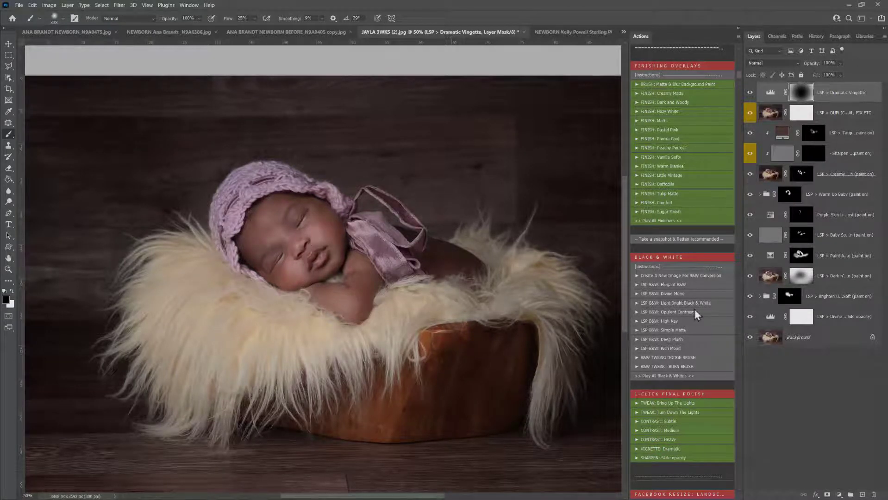
- Run FINISH: Dark and Woody and mask the overlay off the baby with a 480 px soft black brush
{"action": "scroll", "coordinate": [694, 310], "scroll_direction": "up", "scroll_amount": 3}
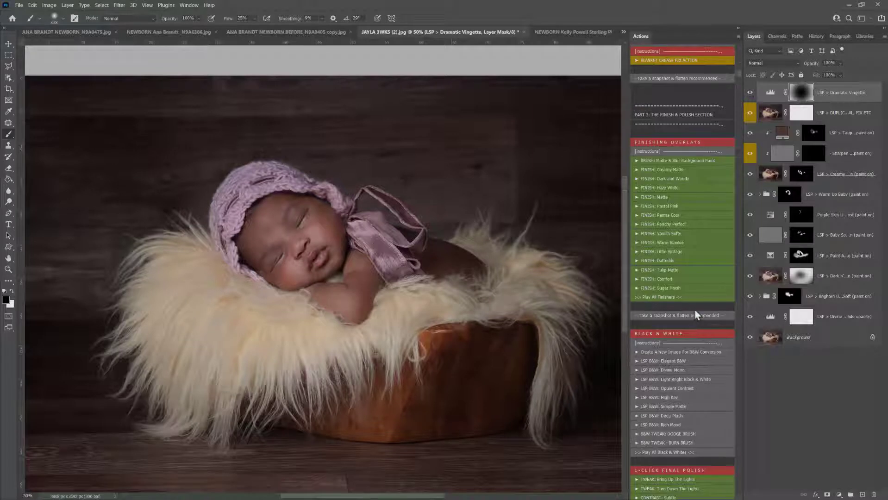
{"action": "left_click", "coordinate": [673, 180]}
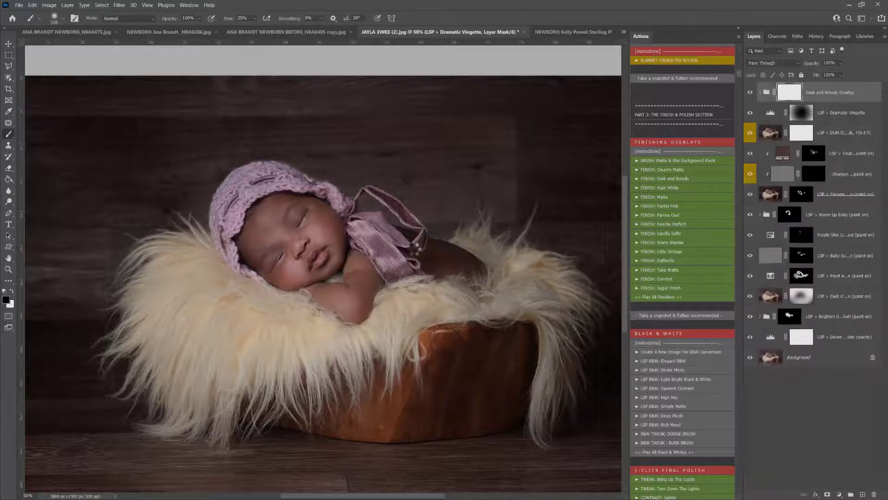
{"action": "right_click", "coordinate": [422, 258]}
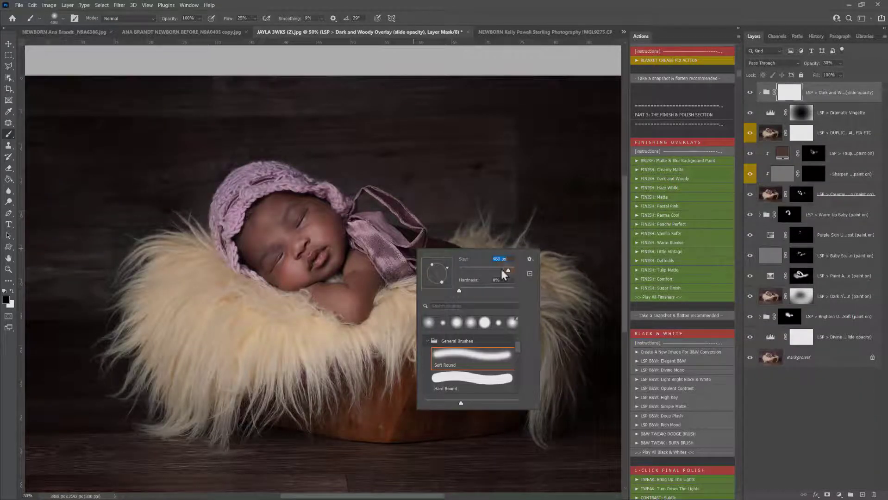
{"action": "mouse_move", "coordinate": [394, 270]}
{"action": "left_mouse_down"}
{"action": "mouse_move", "coordinate": [333, 232]}
{"action": "mouse_move", "coordinate": [249, 254]}
{"action": "mouse_move", "coordinate": [342, 220]}
{"action": "mouse_move", "coordinate": [375, 266]}
{"action": "mouse_move", "coordinate": [423, 263]}
{"action": "mouse_move", "coordinate": [404, 275]}
{"action": "left_mouse_up"}
{"action": "key", "text": "alt+space"}
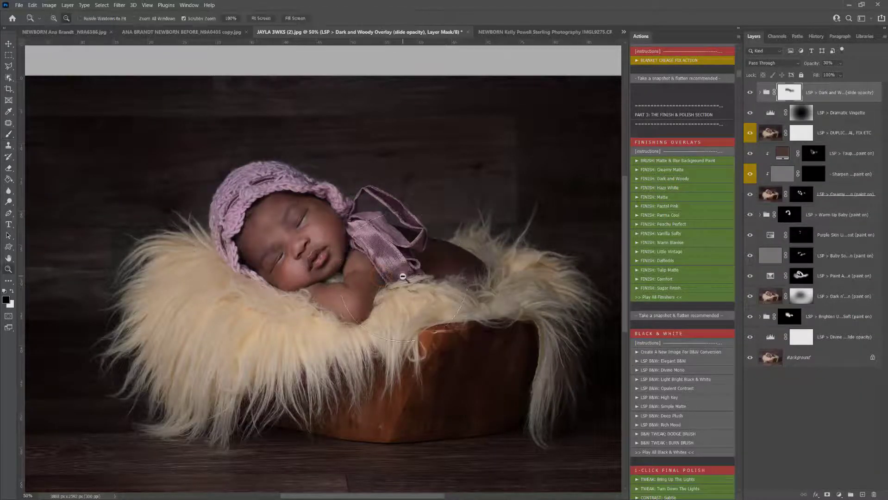
- Mask the Dark and Woody overlay across the upper and middle parts of the image with a much larger soft brush
{"action": "left_click", "coordinate": [403, 276], "text": "alt"}
{"action": "right_click", "coordinate": [405, 279]}
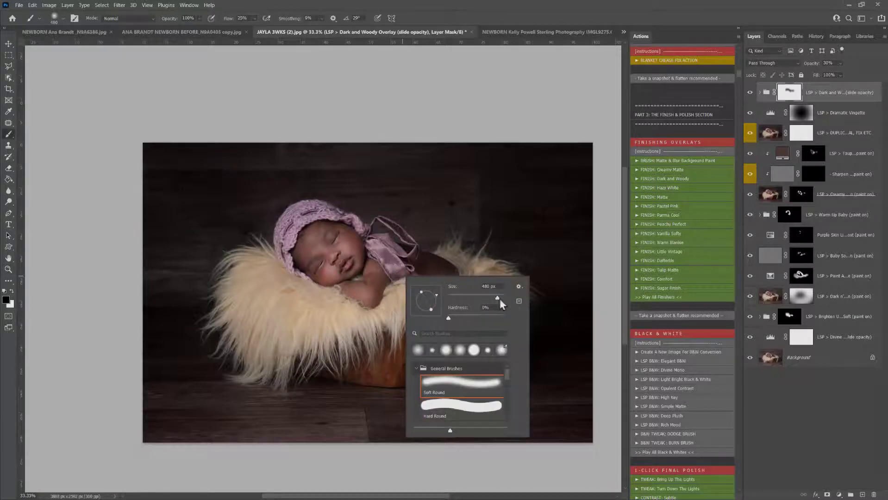
{"action": "left_click_drag", "start_coordinate": [498, 298], "coordinate": [509, 298]}
{"action": "key", "text": "Return"}
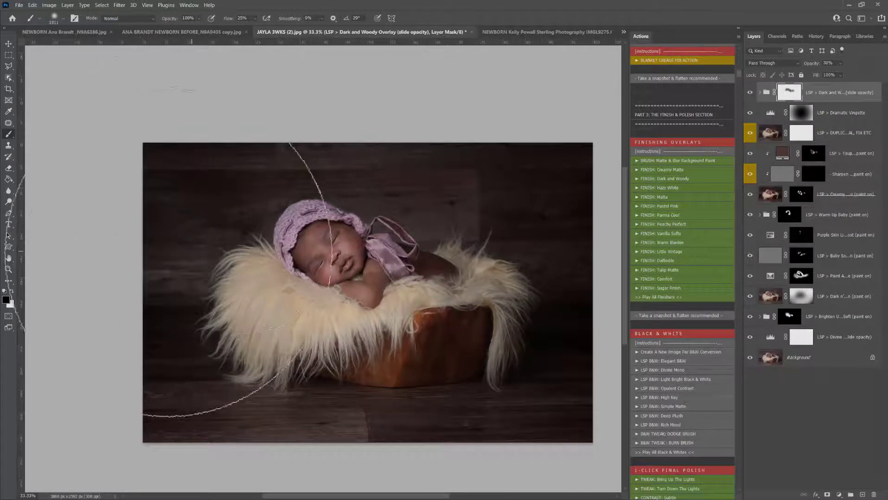
{"action": "mouse_move", "coordinate": [169, 253]}
{"action": "left_mouse_down"}
{"action": "mouse_move", "coordinate": [507, 268]}
{"action": "mouse_move", "coordinate": [490, 273]}
{"action": "left_mouse_up"}
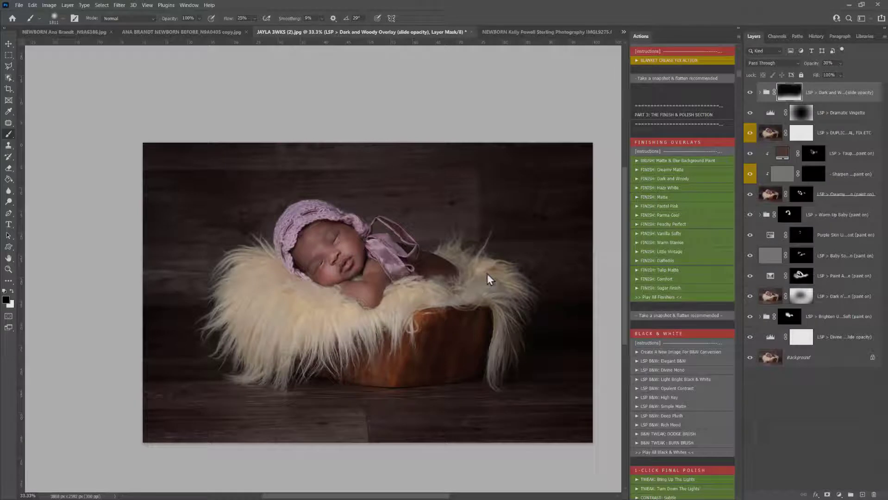
- Run FINISH: Warm Blankie and CONTRAST: Subtle, setting the contrast layer's opacity to 38%
{"action": "left_click", "coordinate": [676, 242]}
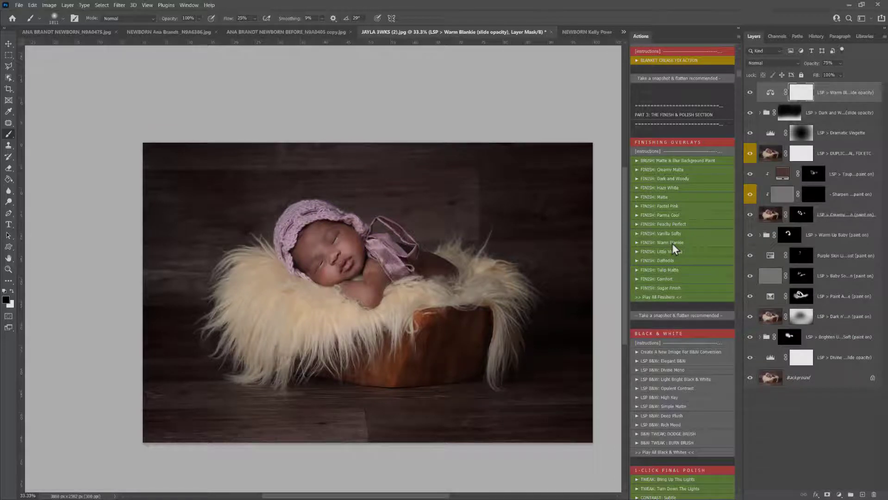
{"action": "scroll", "coordinate": [672, 250], "scroll_direction": "down", "scroll_amount": 3}
{"action": "left_click", "coordinate": [684, 421]}
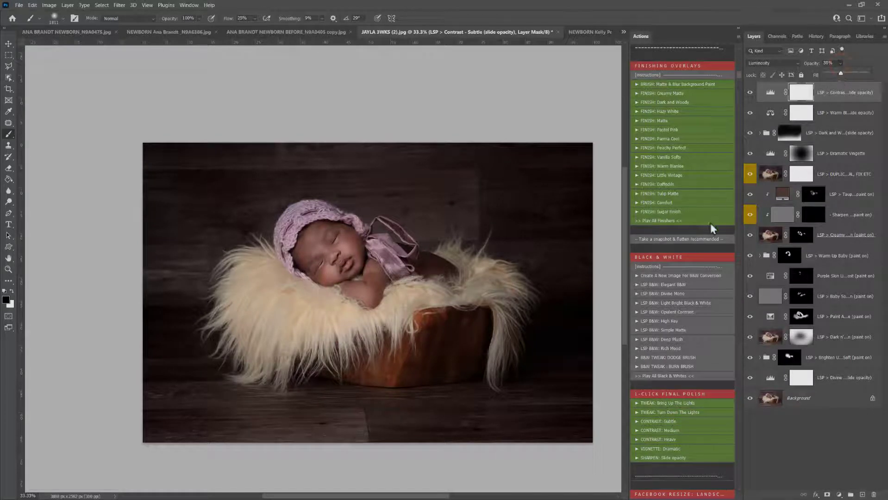
- Run the snapshot and flatten action, and compare the original image repeatedly with Snapshot 2 in the history
{"action": "left_click", "coordinate": [693, 241]}
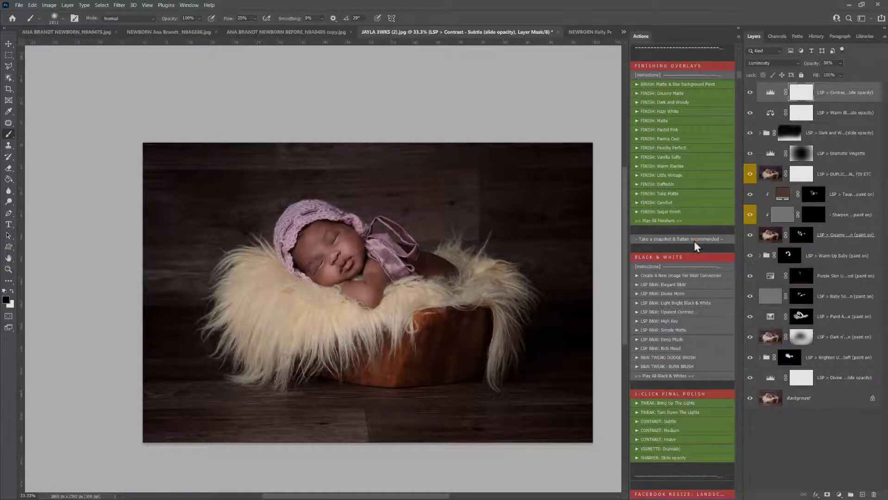
{"action": "left_click", "coordinate": [815, 36]}
{"action": "left_click", "coordinate": [800, 51]}
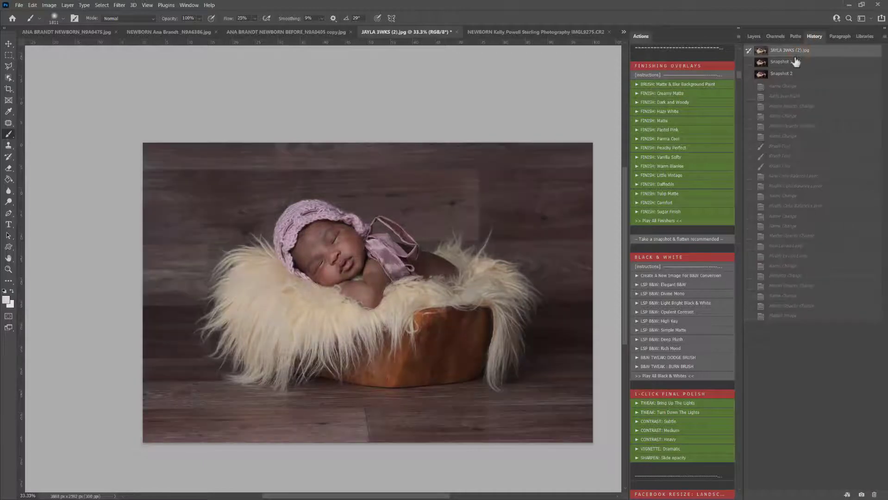
{"action": "left_click", "coordinate": [780, 75]}
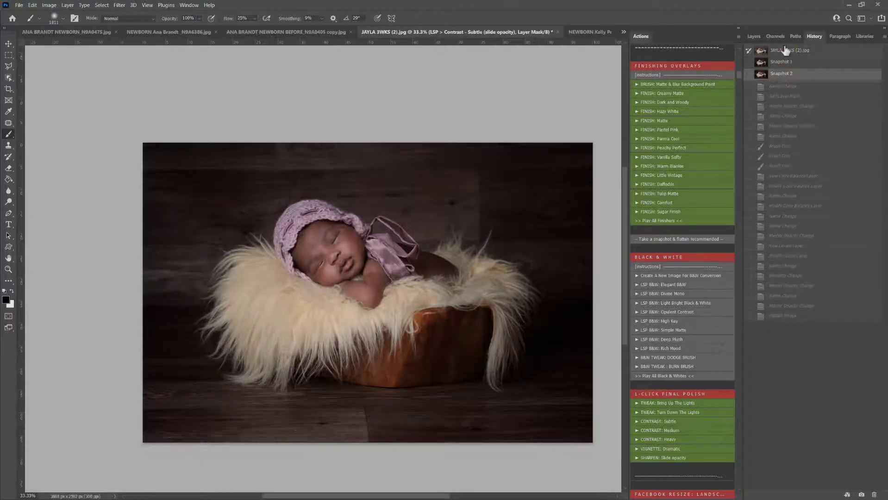
{"action": "left_click", "coordinate": [786, 50]}
{"action": "left_click", "coordinate": [780, 75]}
{"action": "left_click", "coordinate": [781, 51]}
{"action": "left_click", "coordinate": [780, 74]}
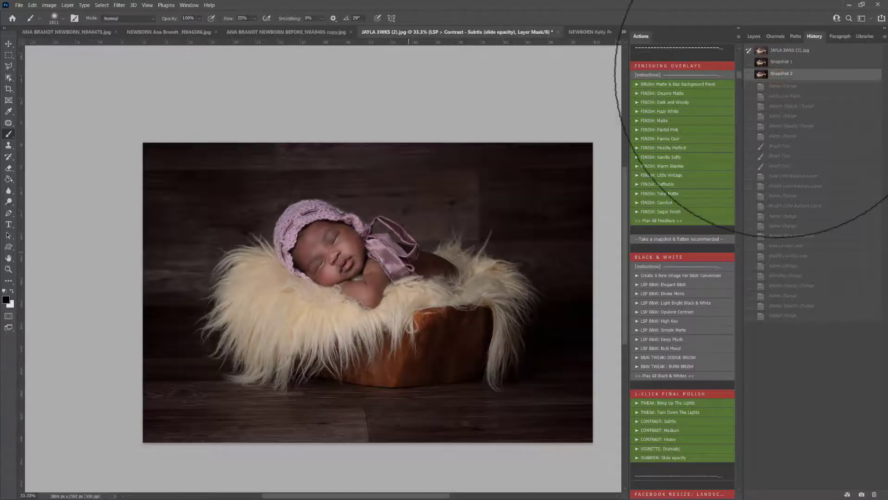
- Examine the retouched face up close, the newborn editing actions and the wider finished portrait
{"action": "key", "text": "z"}
{"action": "mouse_move", "coordinate": [338, 241]}
{"action": "left_mouse_down"}
{"action": "mouse_move", "coordinate": [352, 263]}
{"action": "mouse_move", "coordinate": [342, 262]}
{"action": "left_mouse_up"}
{"action": "left_click", "coordinate": [339, 262]}
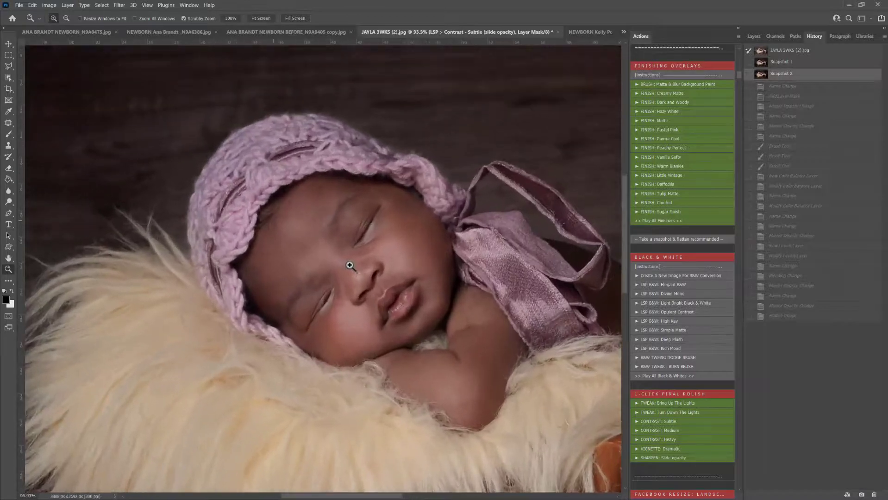
{"action": "scroll", "coordinate": [667, 110], "scroll_direction": "up", "scroll_amount": 1}
{"action": "left_click_drag", "start_coordinate": [737, 76], "coordinate": [736, 57]}
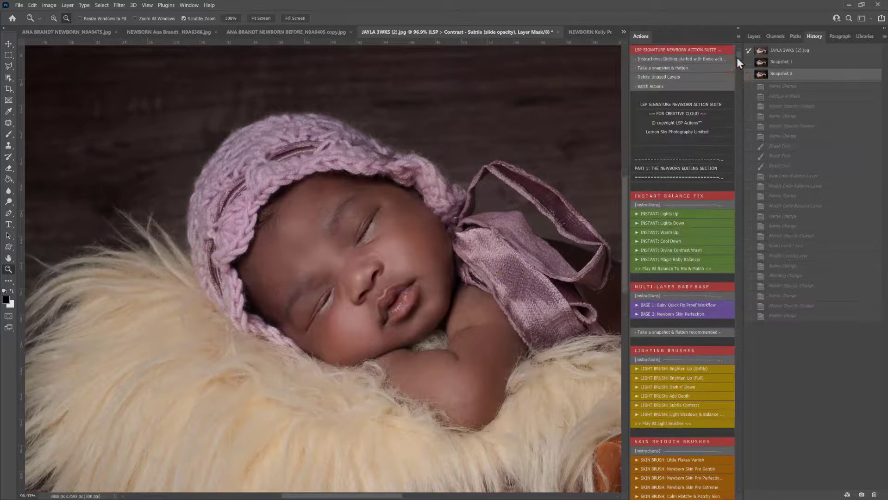
{"action": "scroll", "coordinate": [694, 299], "scroll_direction": "down", "scroll_amount": 4}
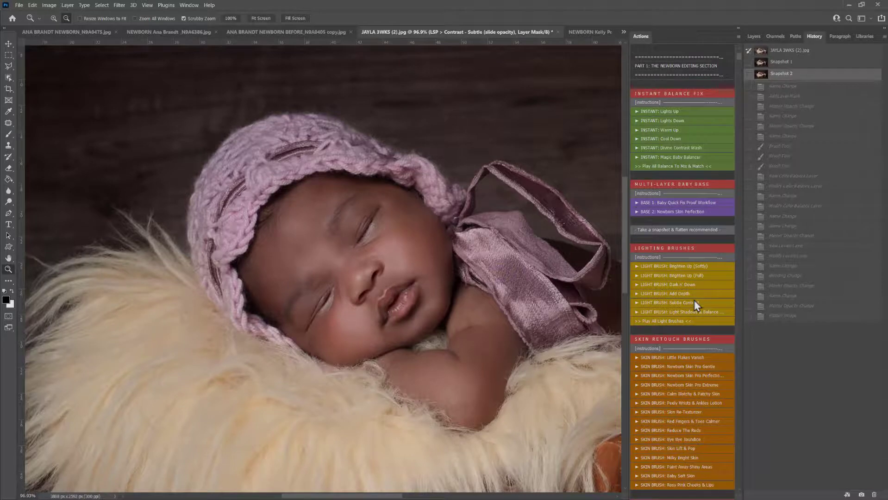
{"action": "left_click_drag", "start_coordinate": [500, 333], "coordinate": [488, 330]}
{"action": "left_click", "coordinate": [488, 330], "text": "alt"}
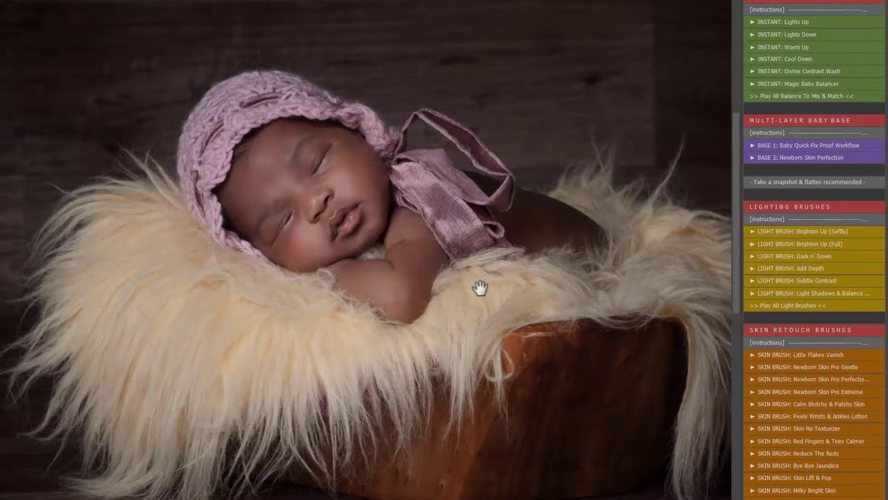
{"action": "left_click", "coordinate": [483, 290], "text": "alt"}
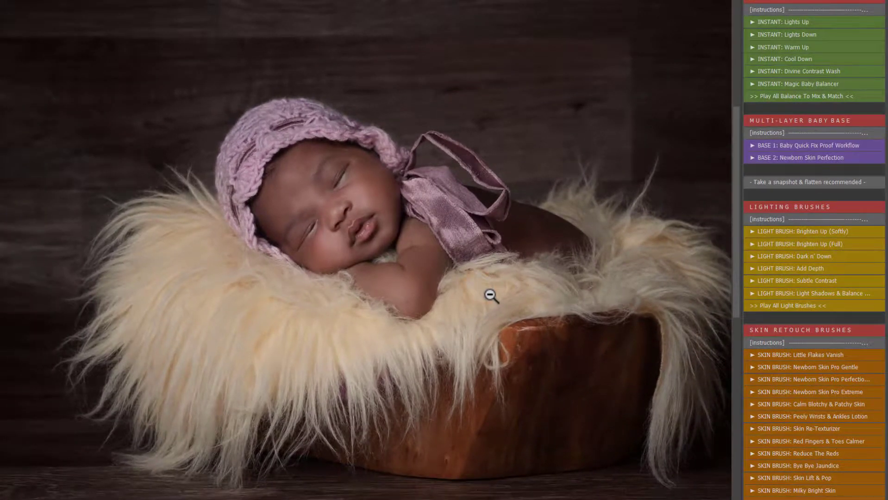